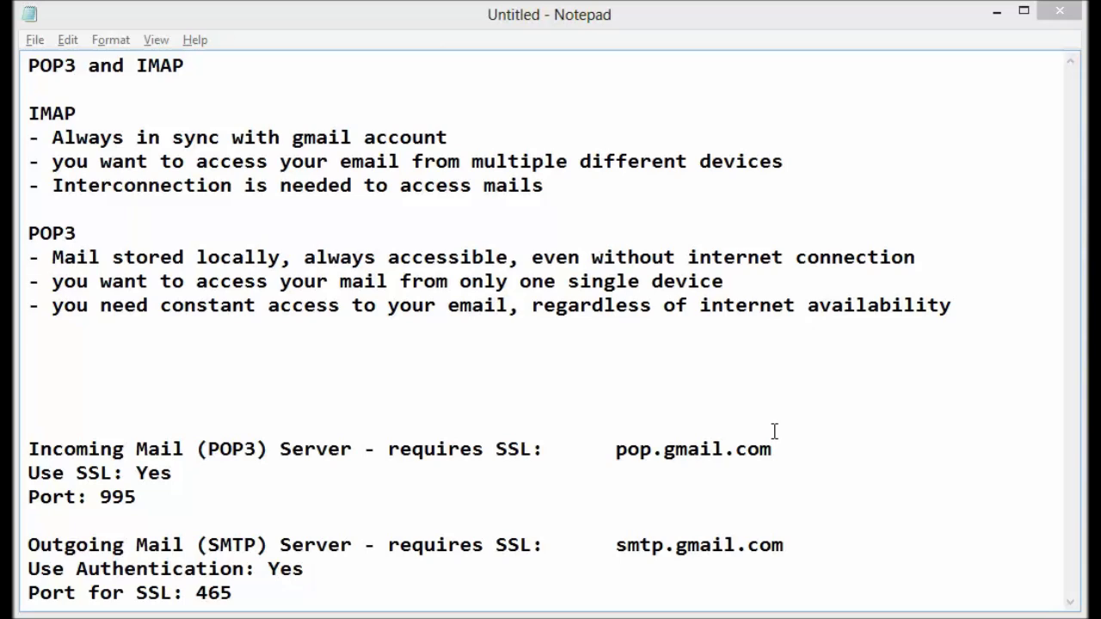
Step: Highlight POP3 and IMAP in the Notepad notes' title line, then switch to the Gmail inbox
{"action": "double_click", "coordinate": [40, 66]}
{"action": "double_click", "coordinate": [173, 66]}
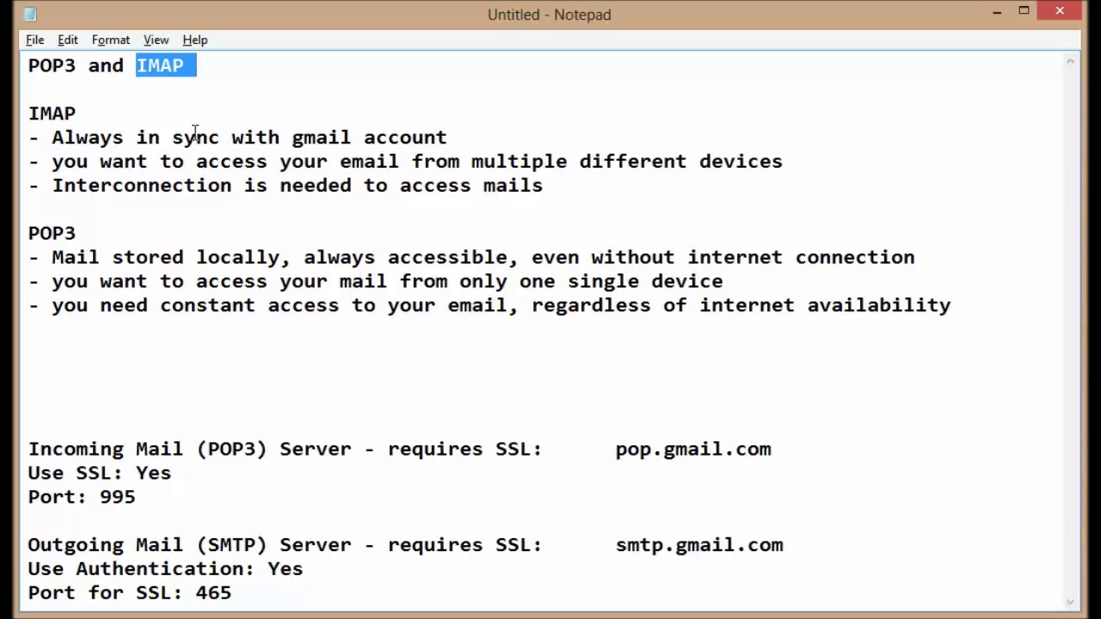
{"action": "key", "text": "alt+Tab"}
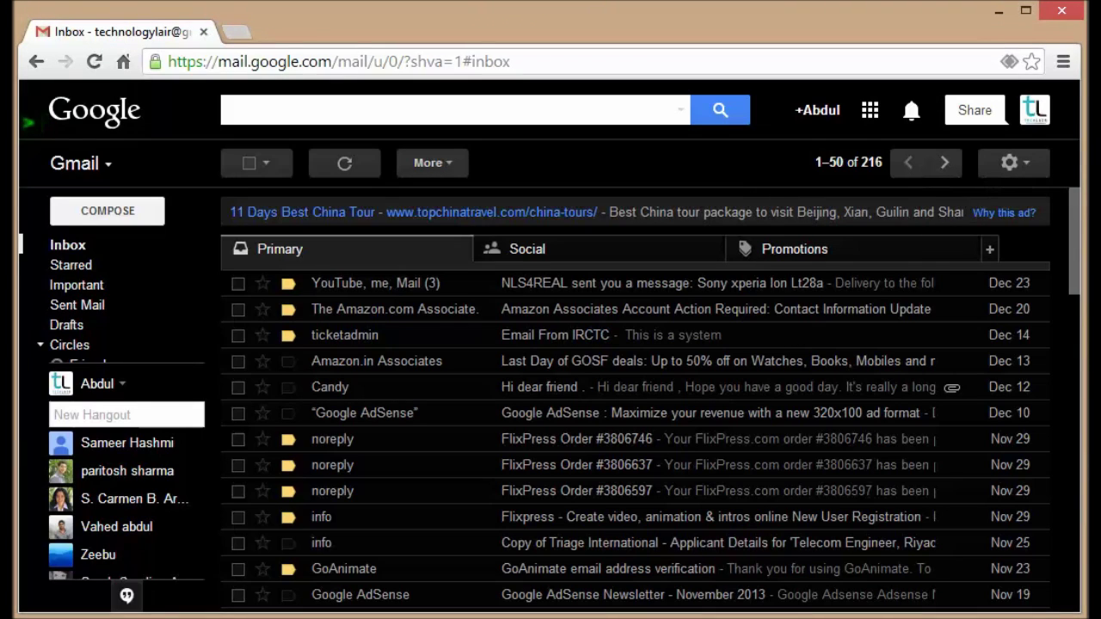
Step: Open Gmail's full settings and show the Forwarding and POP/IMAP tab
{"action": "left_click", "coordinate": [1016, 173]}
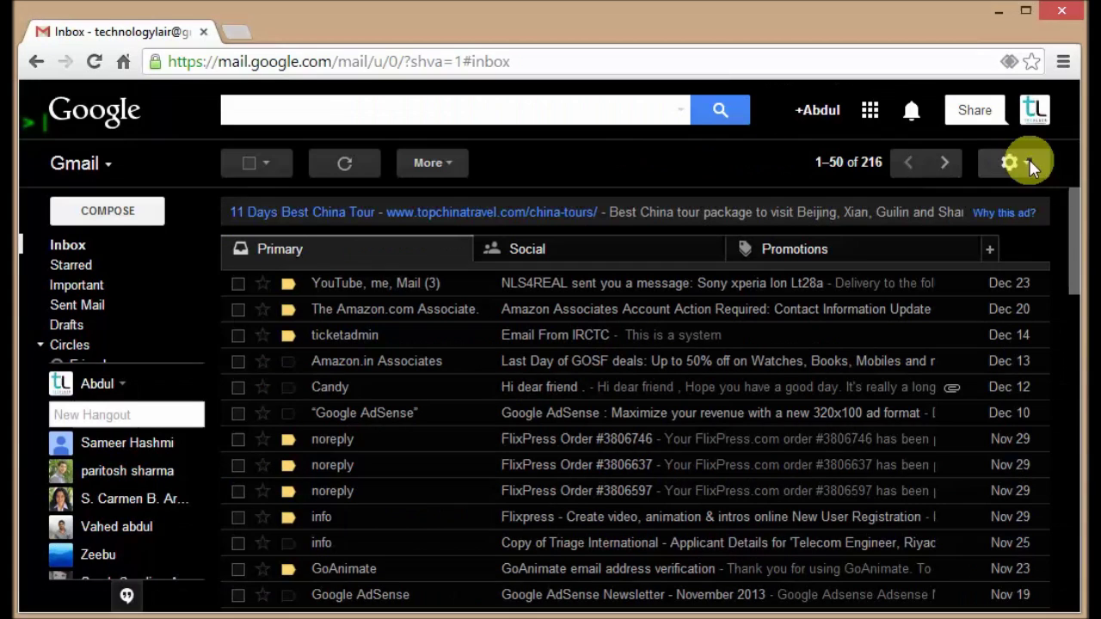
{"action": "left_click", "coordinate": [1025, 163]}
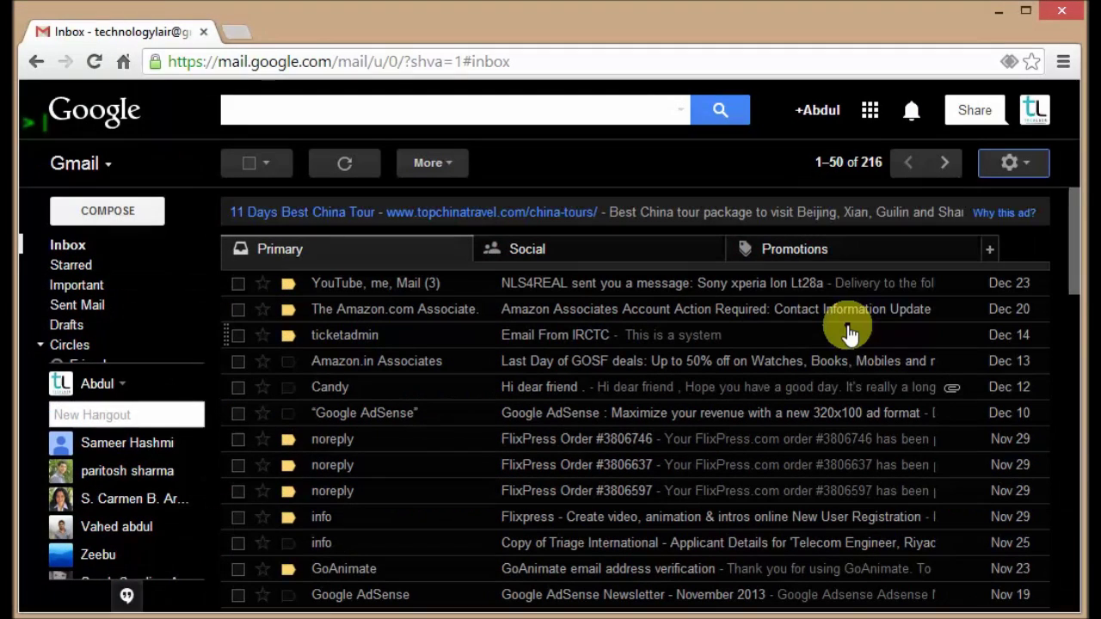
{"action": "left_click", "coordinate": [1013, 165]}
{"action": "left_click", "coordinate": [845, 319]}
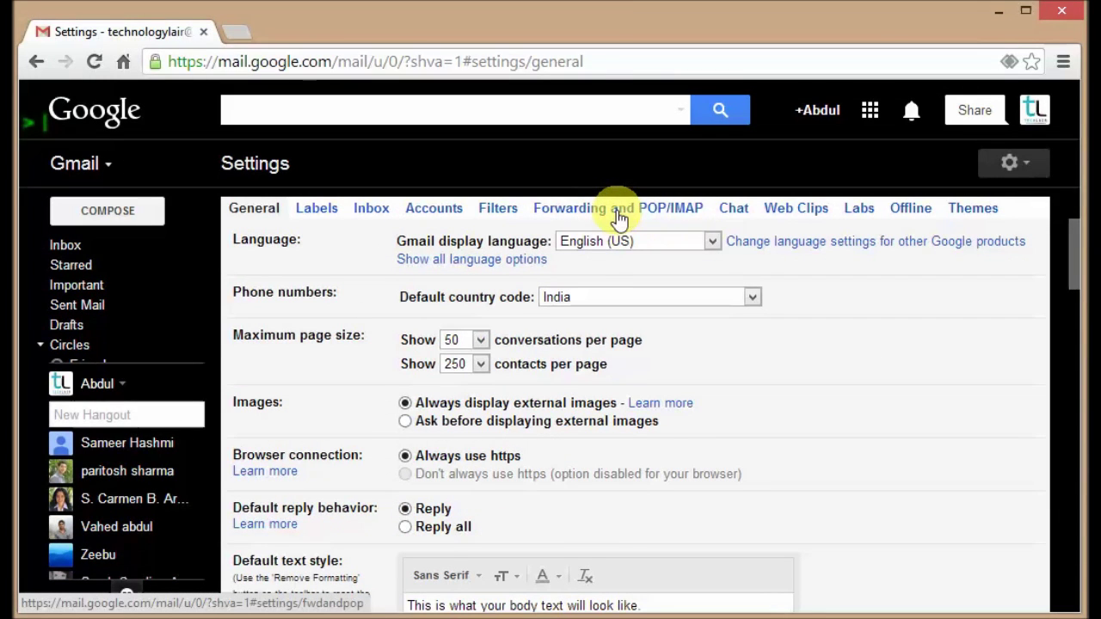
{"action": "left_click", "coordinate": [587, 207]}
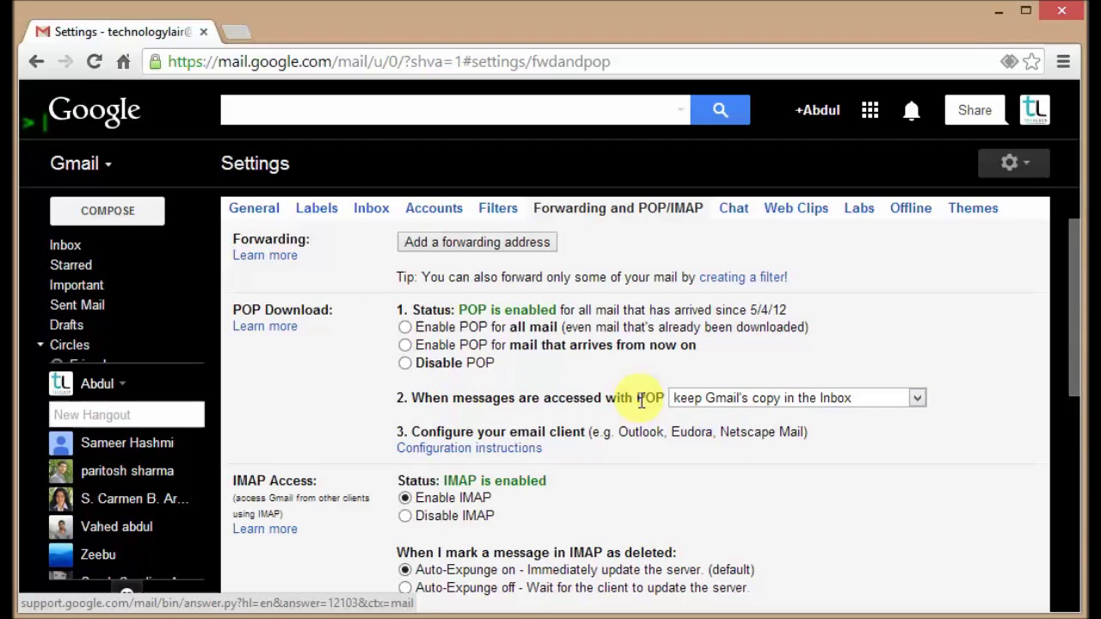
Step: Keep Gmail's copy in the Inbox for POP-downloaded mail, then return to the inbox and switch to Outlook
{"action": "left_click", "coordinate": [744, 403]}
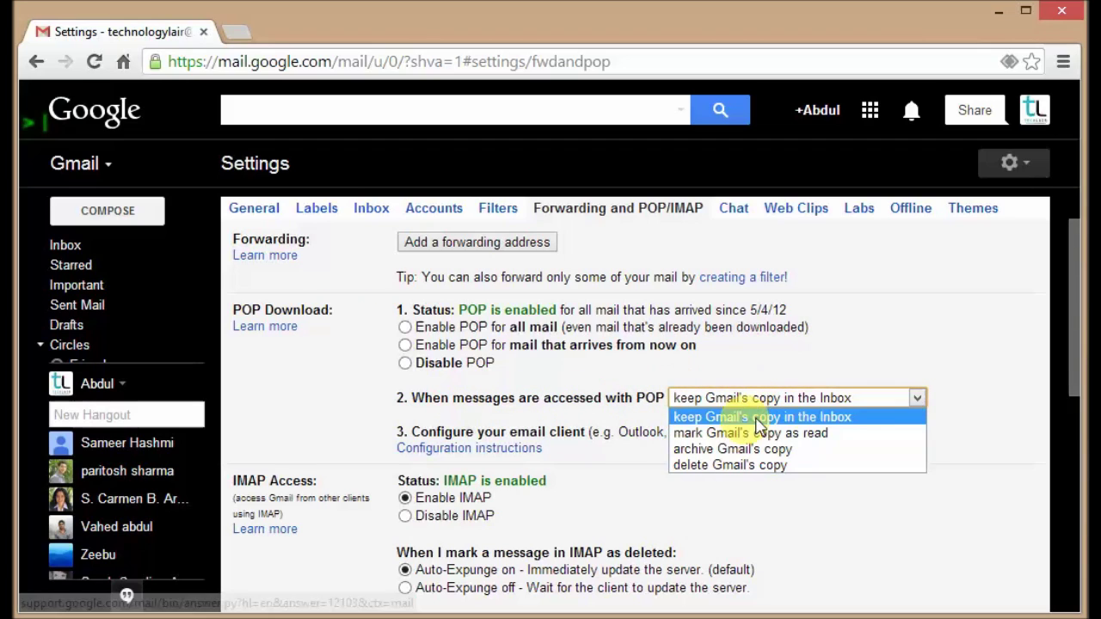
{"action": "left_click", "coordinate": [812, 416]}
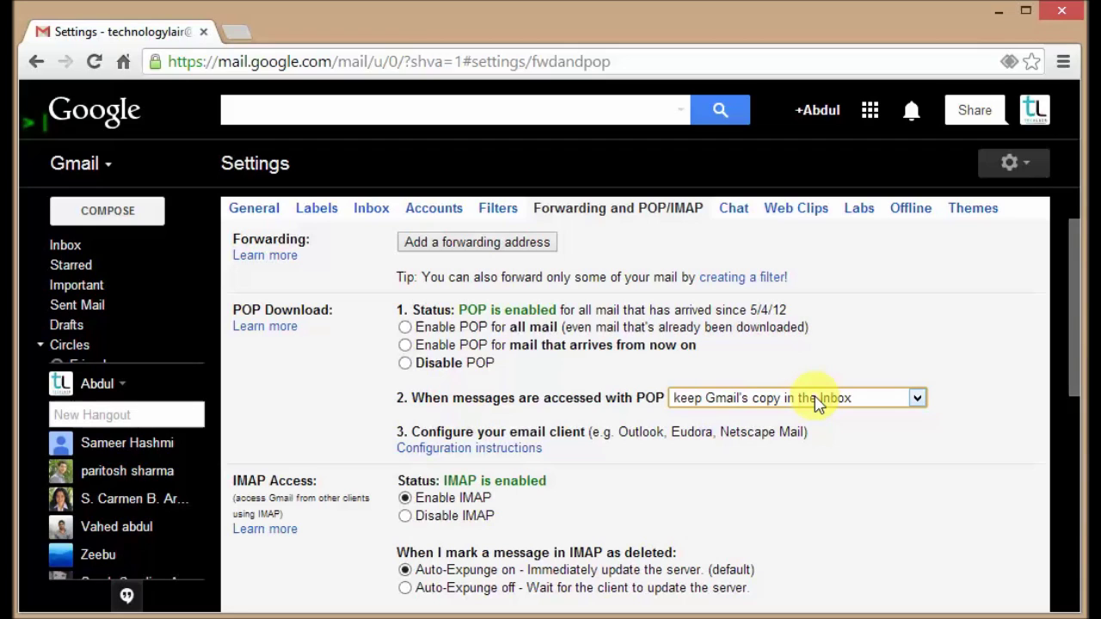
{"action": "scroll", "coordinate": [872, 413], "scroll_direction": "down", "scroll_amount": 5}
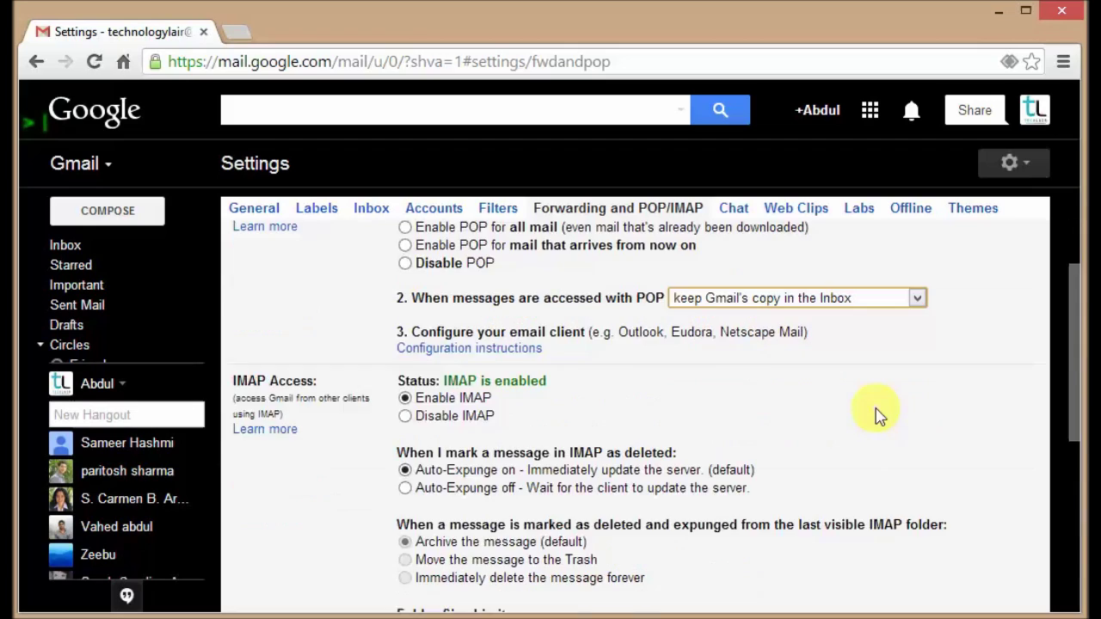
{"action": "scroll", "coordinate": [482, 426], "scroll_direction": "up", "scroll_amount": 1}
{"action": "scroll", "coordinate": [624, 435], "scroll_direction": "down", "scroll_amount": 2}
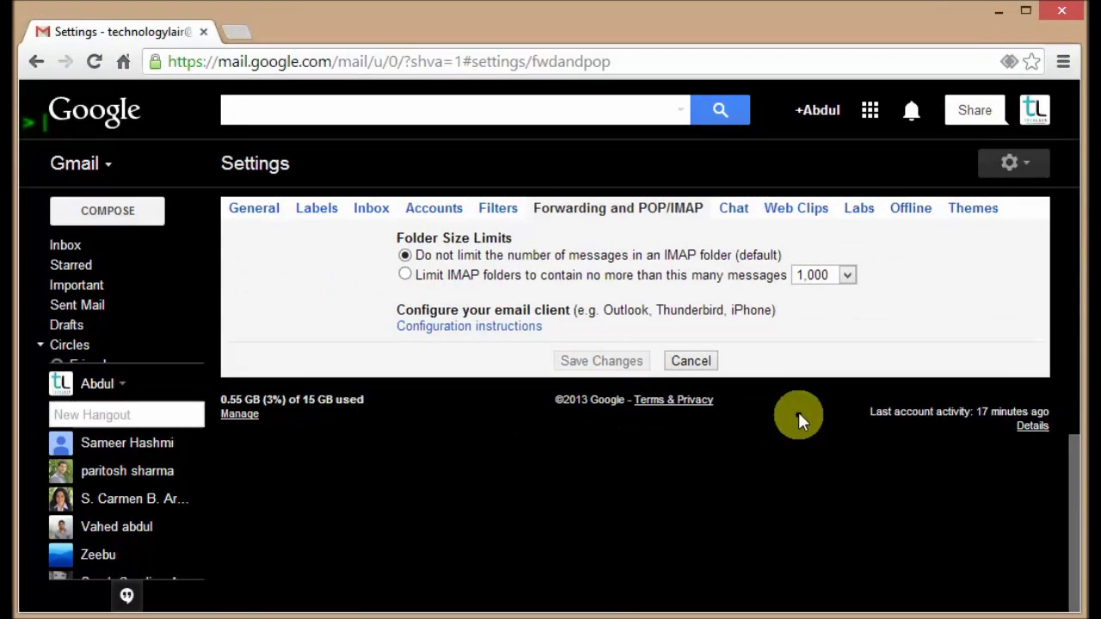
{"action": "scroll", "coordinate": [798, 417], "scroll_direction": "up", "scroll_amount": 3}
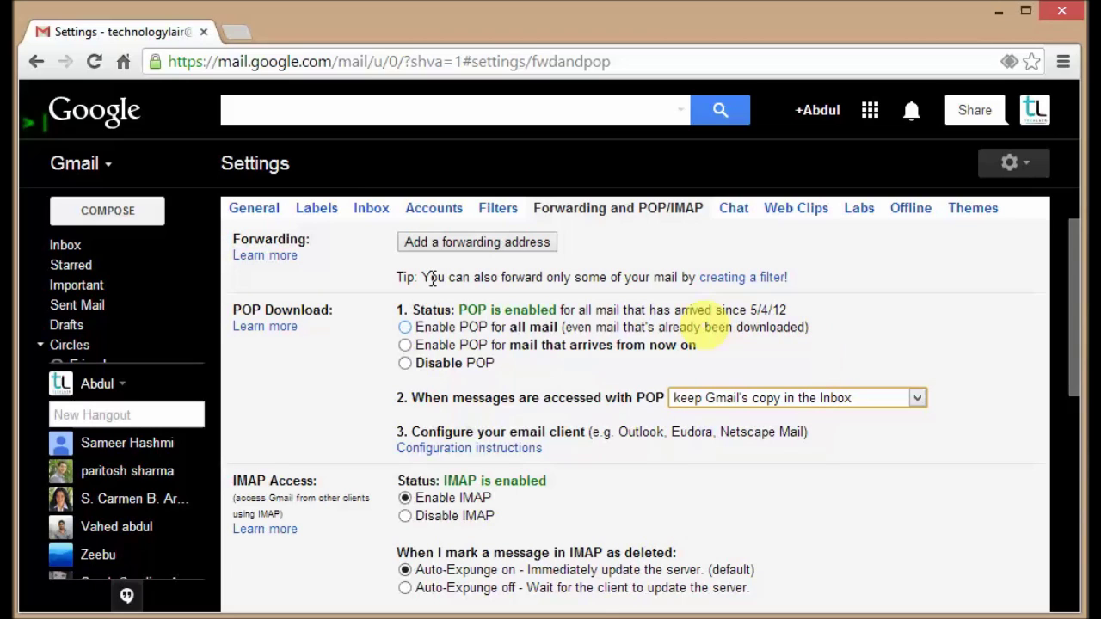
{"action": "left_click", "coordinate": [103, 248]}
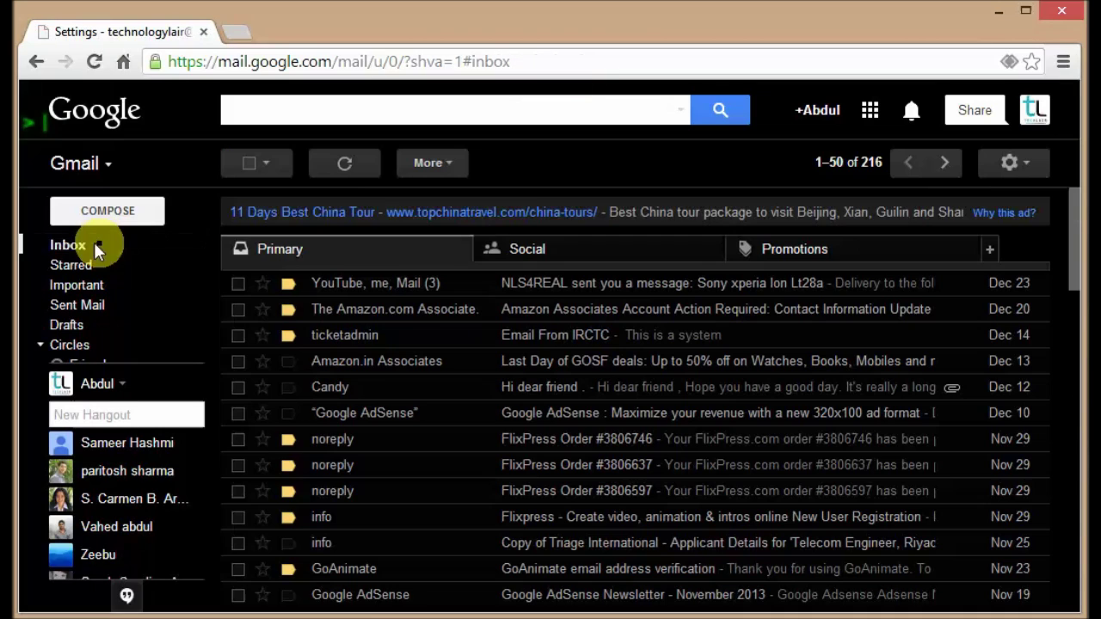
{"action": "key", "text": "alt+Tab"}
{"action": "key", "text": "alt+Tab"}
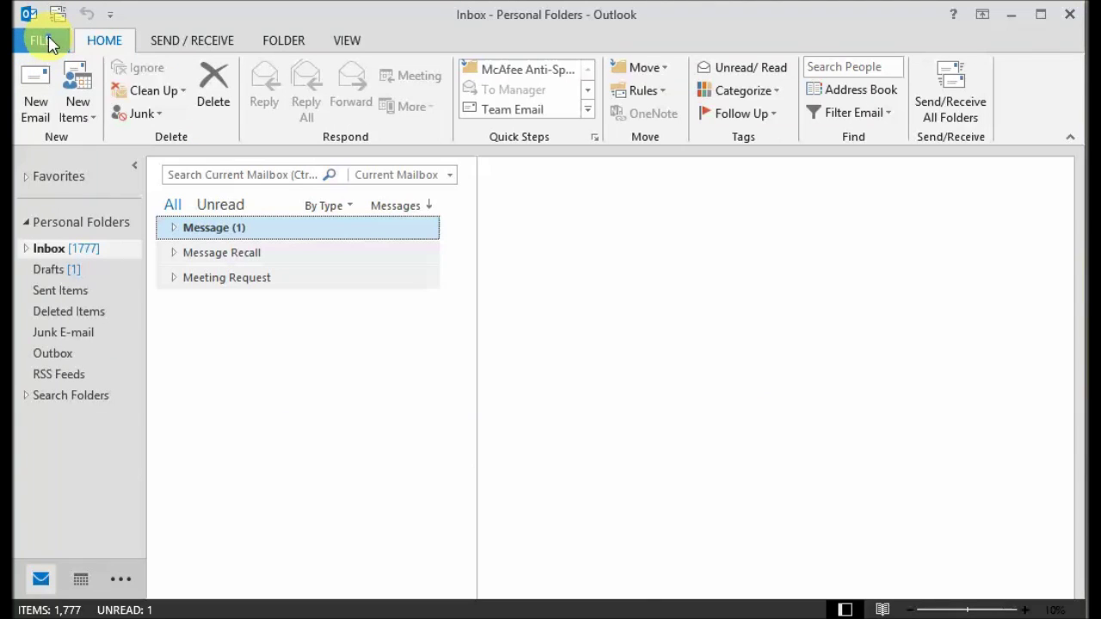
Step: Open Outlook's Account Settings and start adding a new e-mail account
{"action": "left_click", "coordinate": [39, 45]}
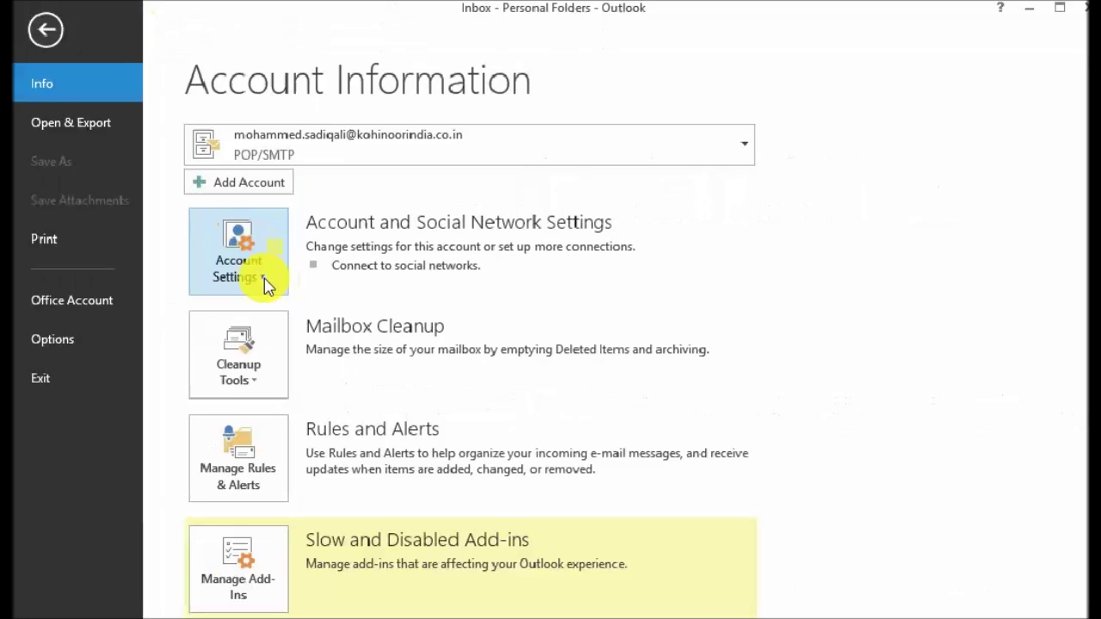
{"action": "left_click", "coordinate": [262, 280]}
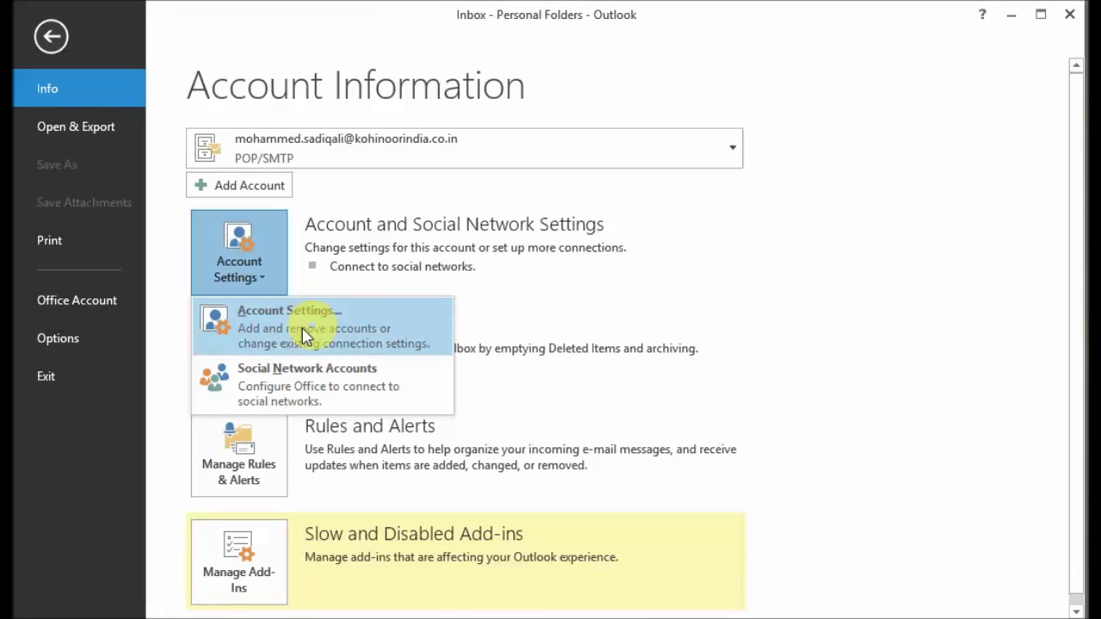
{"action": "left_click", "coordinate": [280, 336]}
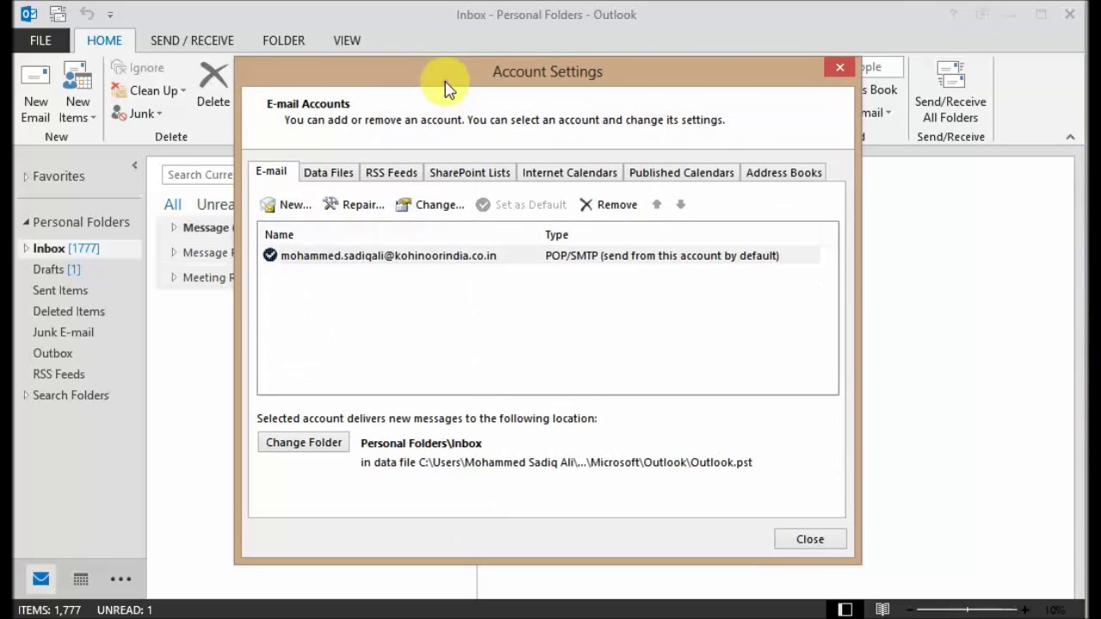
{"action": "left_click_drag", "start_coordinate": [445, 86], "coordinate": [393, 91]}
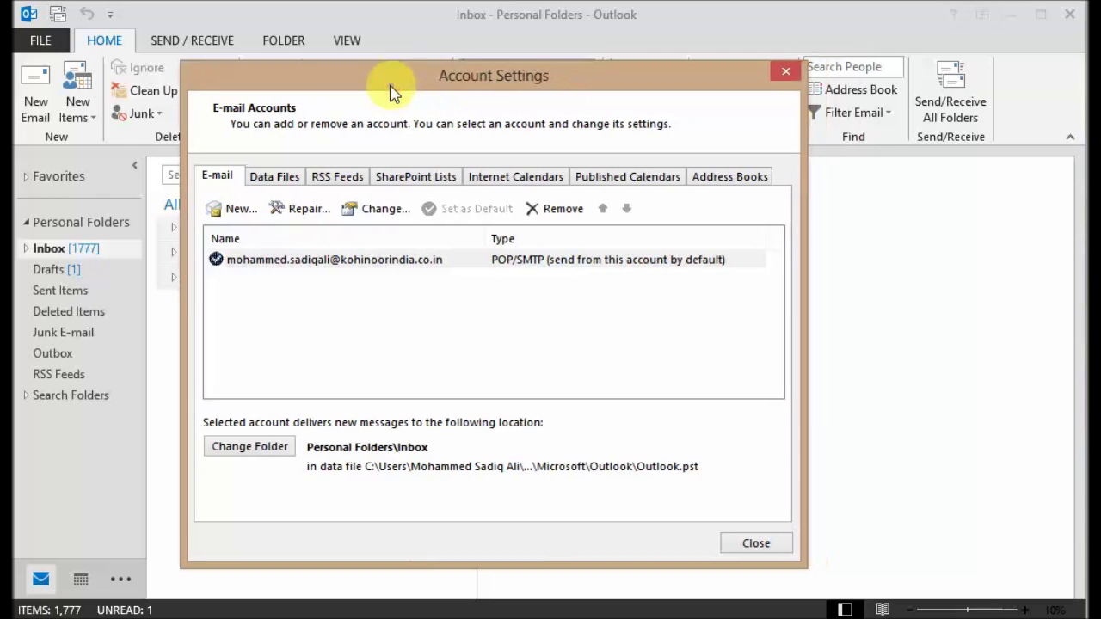
{"action": "left_click", "coordinate": [242, 210]}
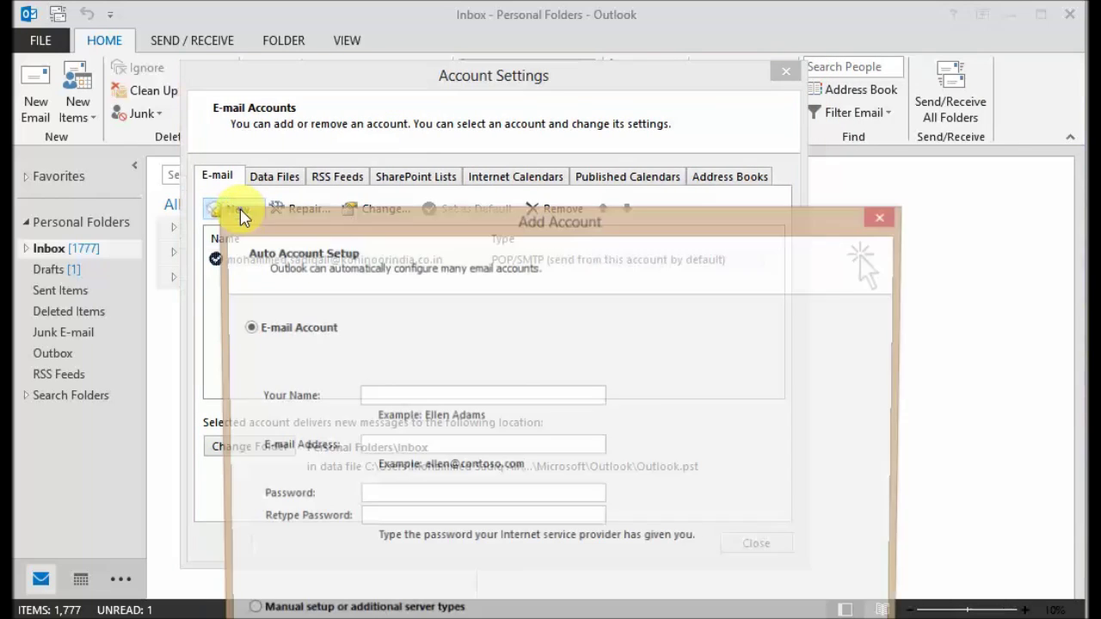
{"action": "left_click_drag", "start_coordinate": [344, 216], "coordinate": [376, 138]}
{"action": "left_click_drag", "start_coordinate": [365, 187], "coordinate": [356, 54]}
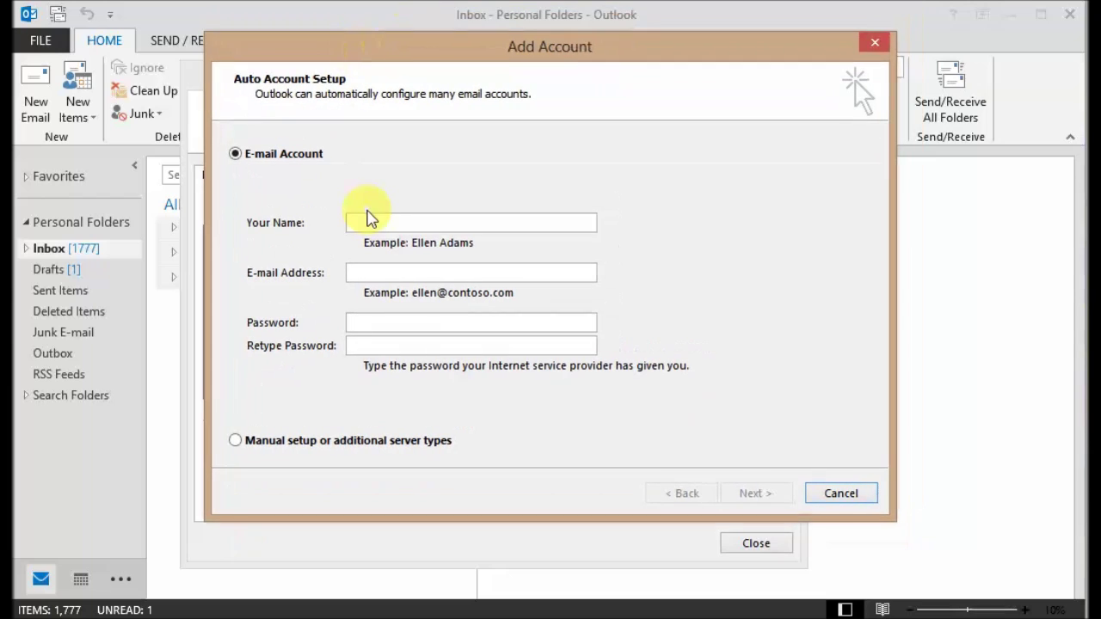
Step: Enter the sender's name, the Gmail address and password, then start automatic setup
{"action": "left_click", "coordinate": [370, 218]}
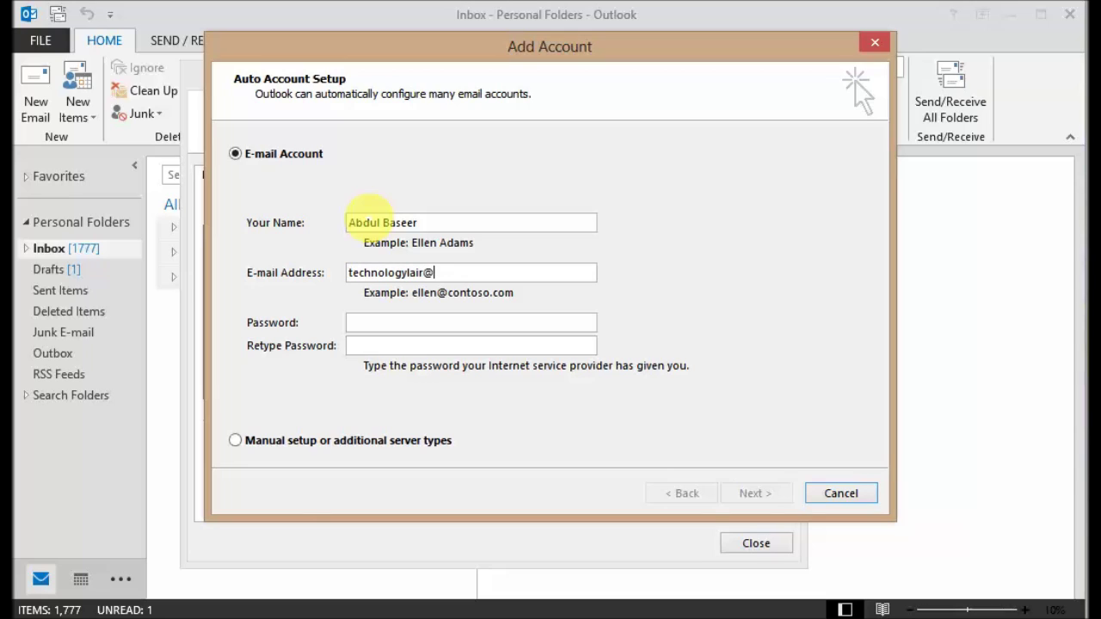
{"action": "type", "text": "com"}
{"action": "key", "text": "Tab"}
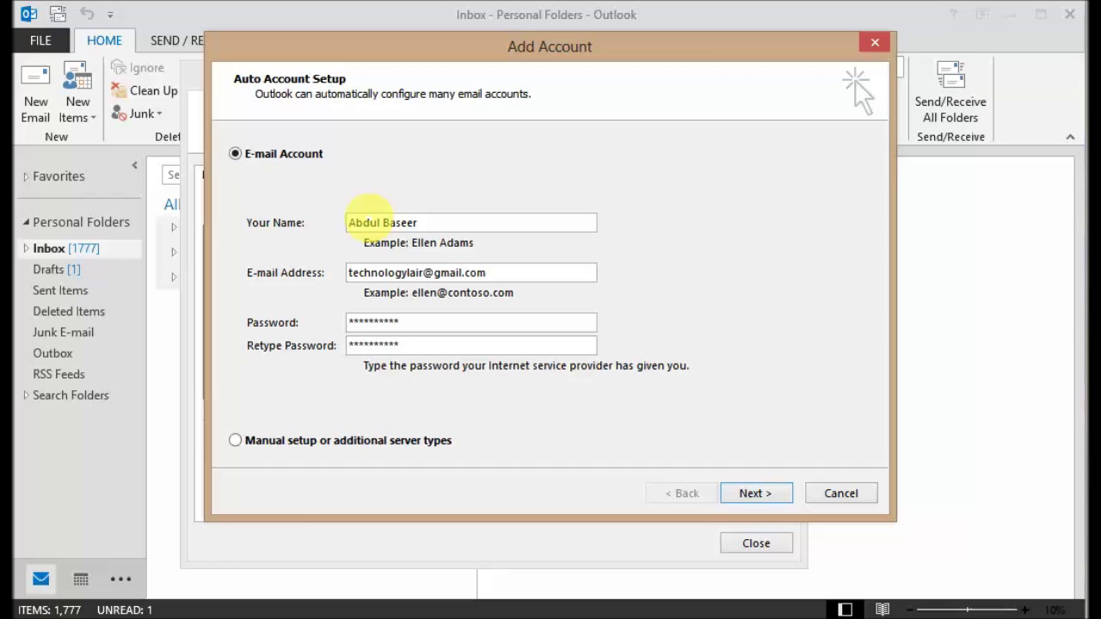
{"action": "left_click", "coordinate": [754, 492]}
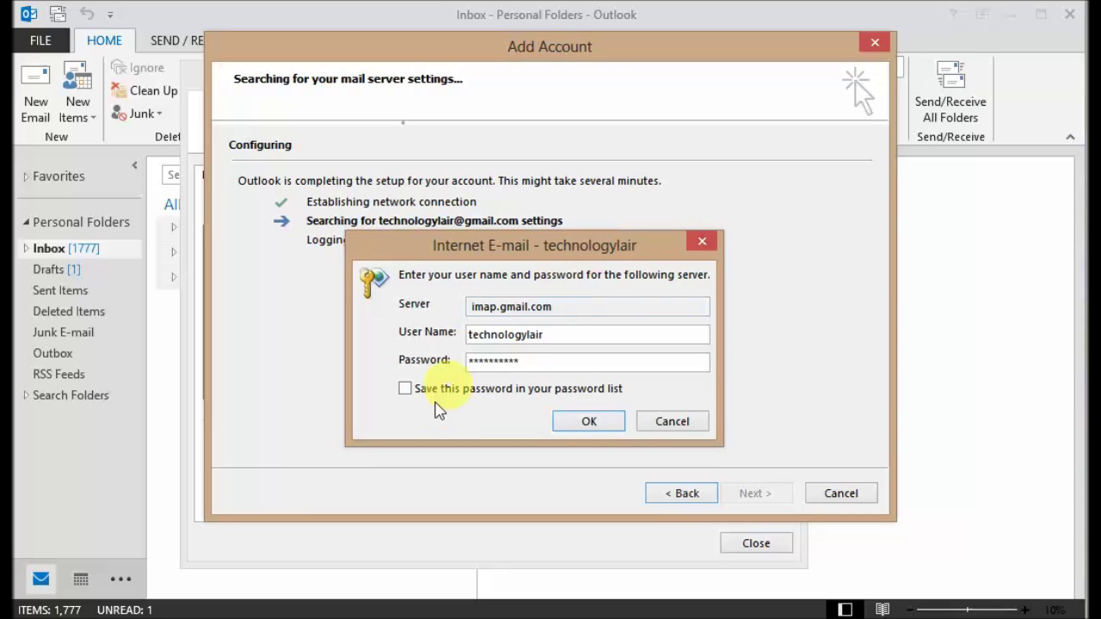
Step: Re-enter and remember the password in the imap.gmail.com login prompt, then finish the IMAP setup
{"action": "left_click", "coordinate": [417, 392]}
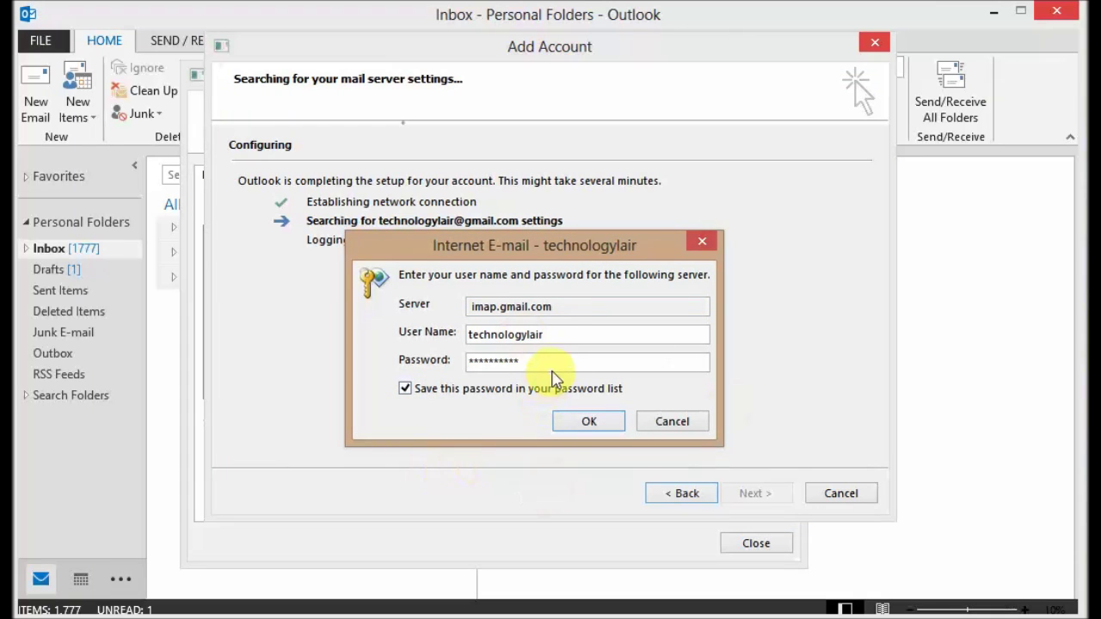
{"action": "left_click_drag", "start_coordinate": [555, 366], "coordinate": [314, 361]}
{"action": "type", "text": "***"}
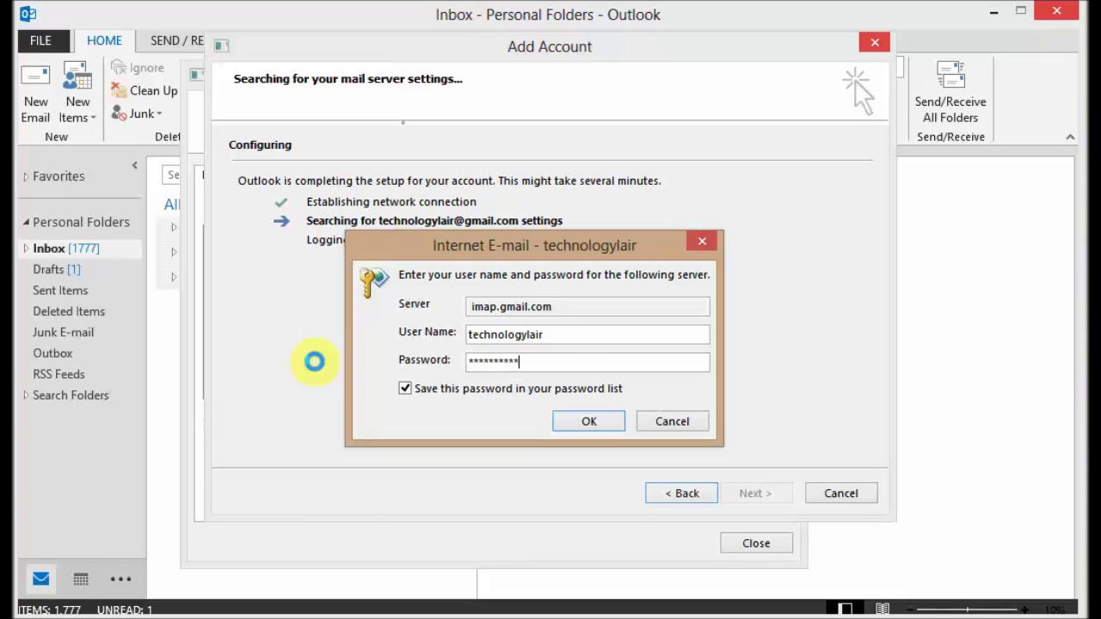
{"action": "left_click", "coordinate": [589, 421]}
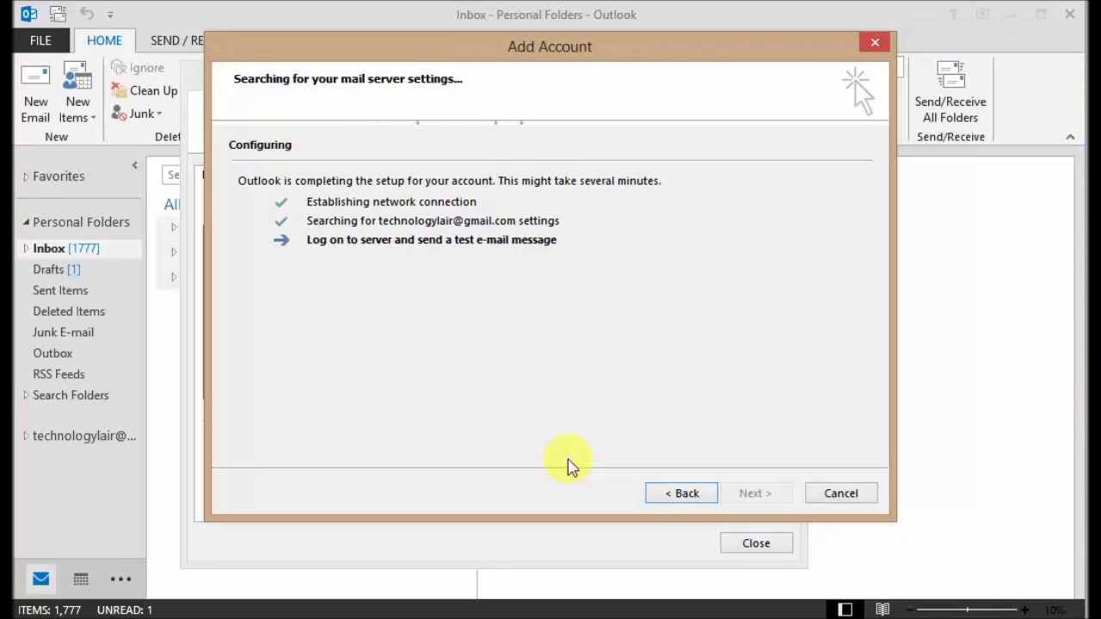
{"action": "left_click", "coordinate": [604, 362]}
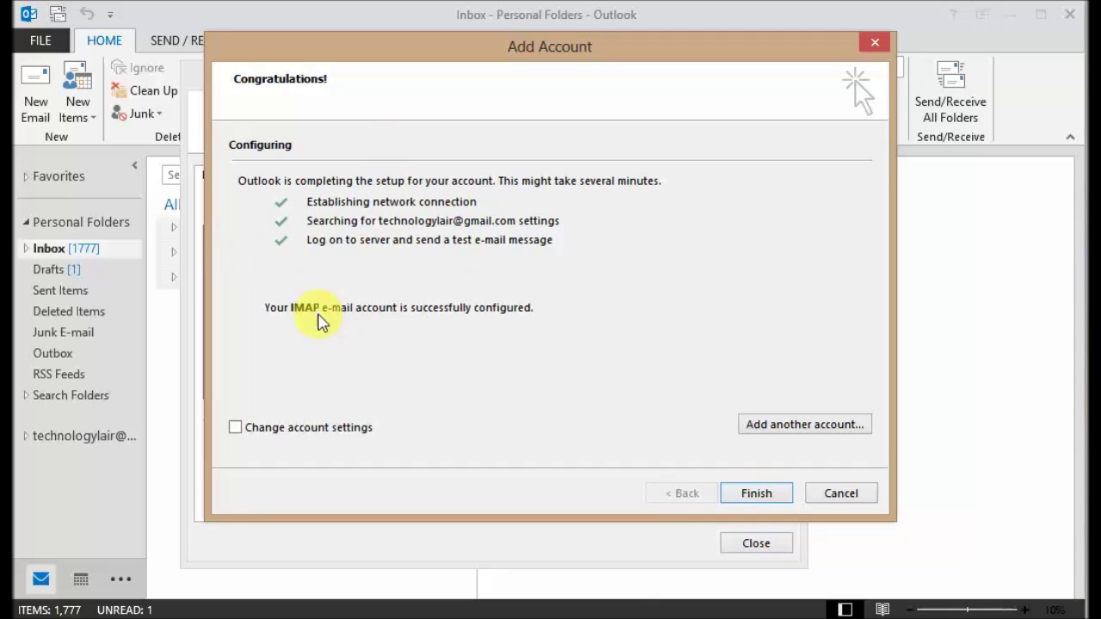
{"action": "left_click", "coordinate": [756, 492]}
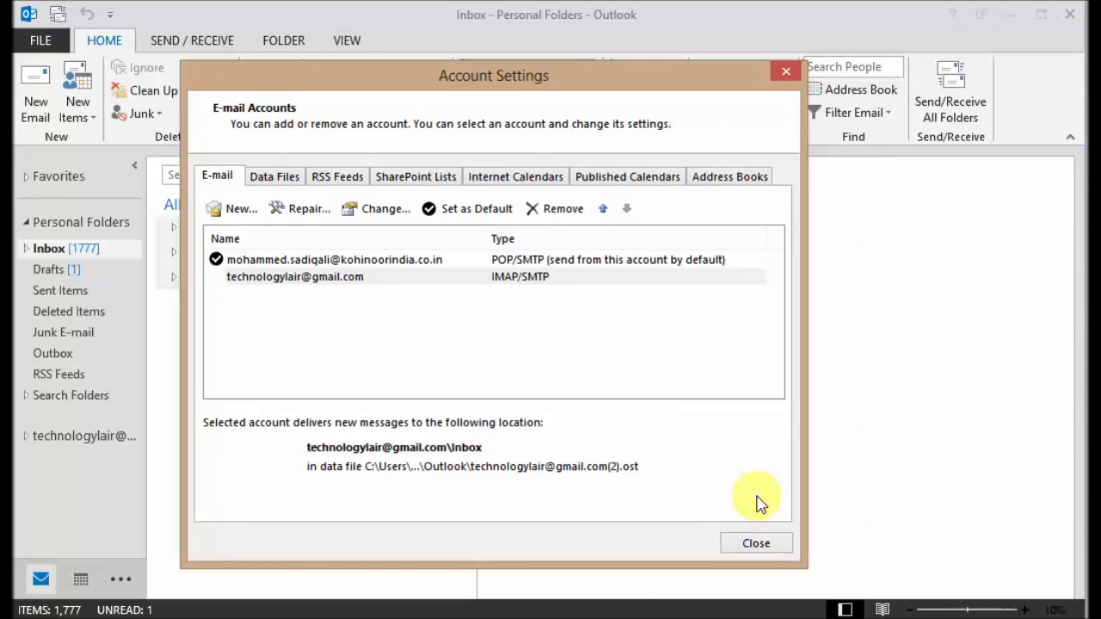
Step: Close Account Settings, widen the folder pane, and read the Microsoft Outlook test message in the Gmail Inbox
{"action": "left_click", "coordinate": [368, 280]}
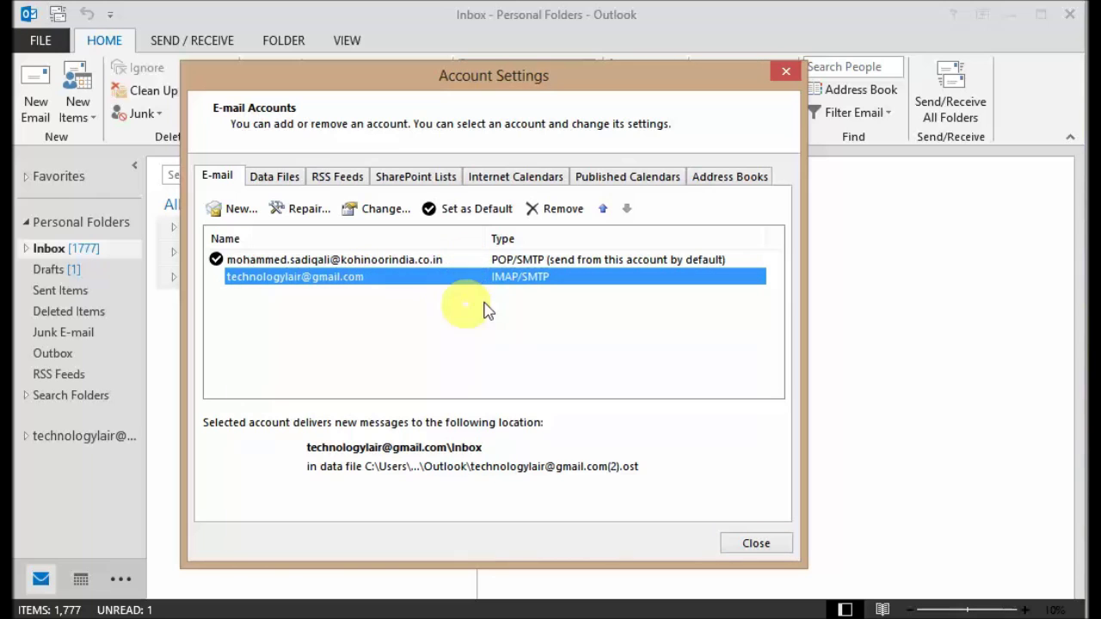
{"action": "left_click", "coordinate": [765, 544]}
{"action": "left_click", "coordinate": [89, 434]}
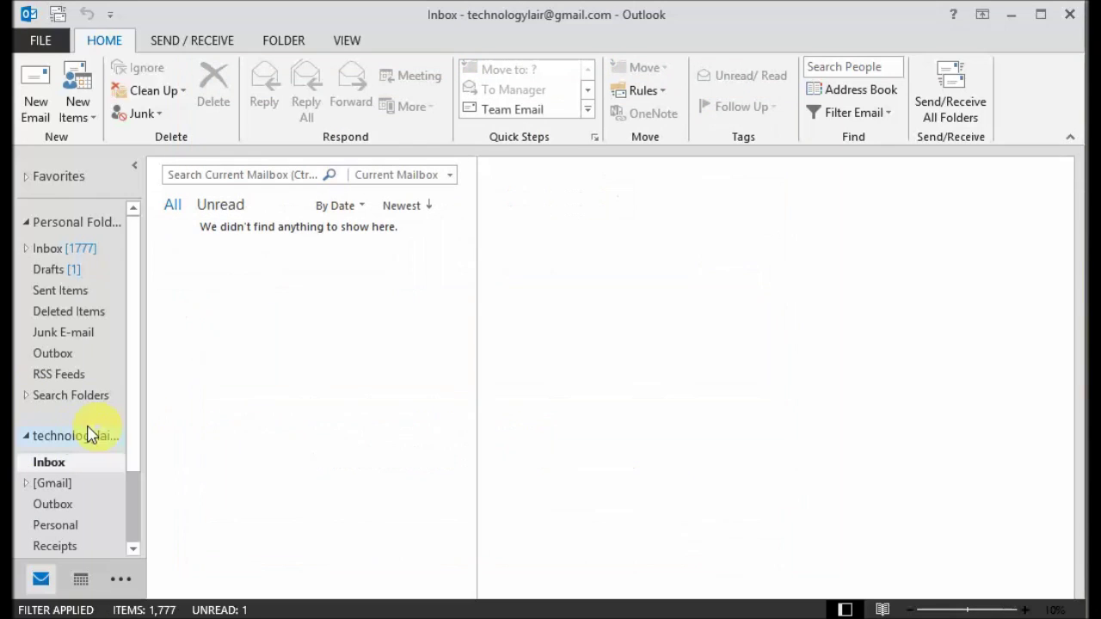
{"action": "left_click_drag", "start_coordinate": [138, 347], "coordinate": [140, 455]}
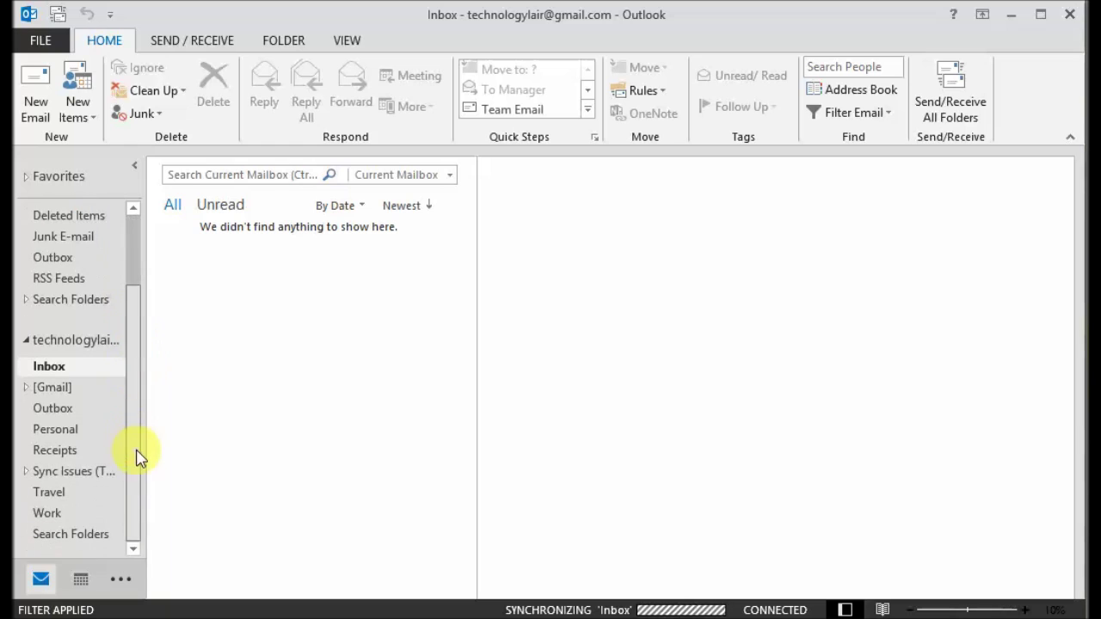
{"action": "left_click_drag", "start_coordinate": [148, 416], "coordinate": [243, 417]}
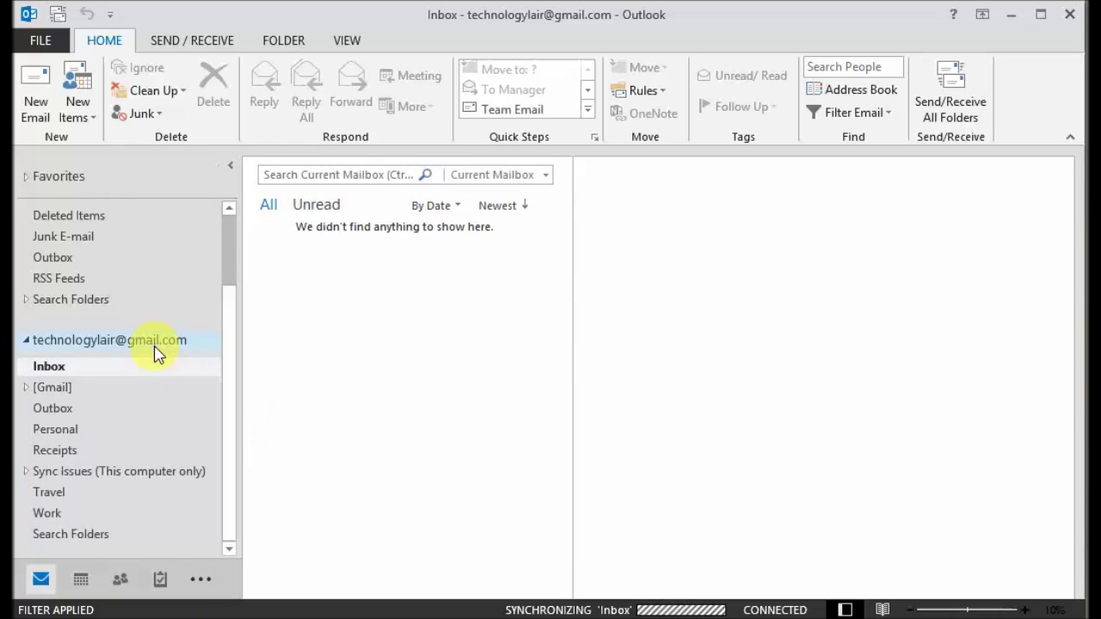
{"action": "left_click", "coordinate": [157, 351]}
{"action": "left_click", "coordinate": [78, 371]}
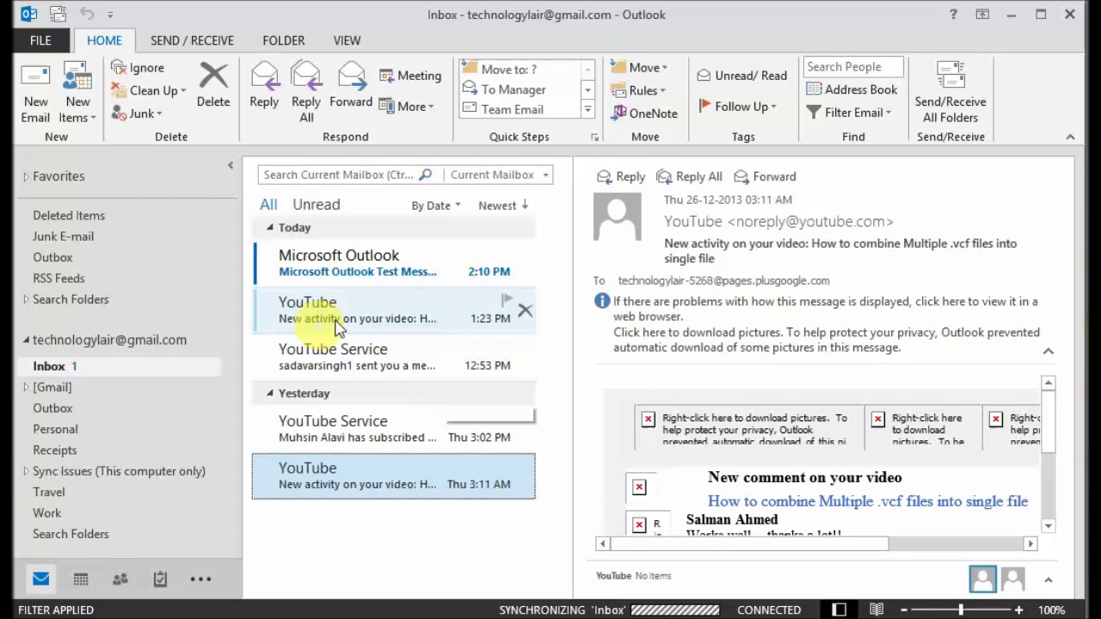
{"action": "left_click", "coordinate": [373, 277]}
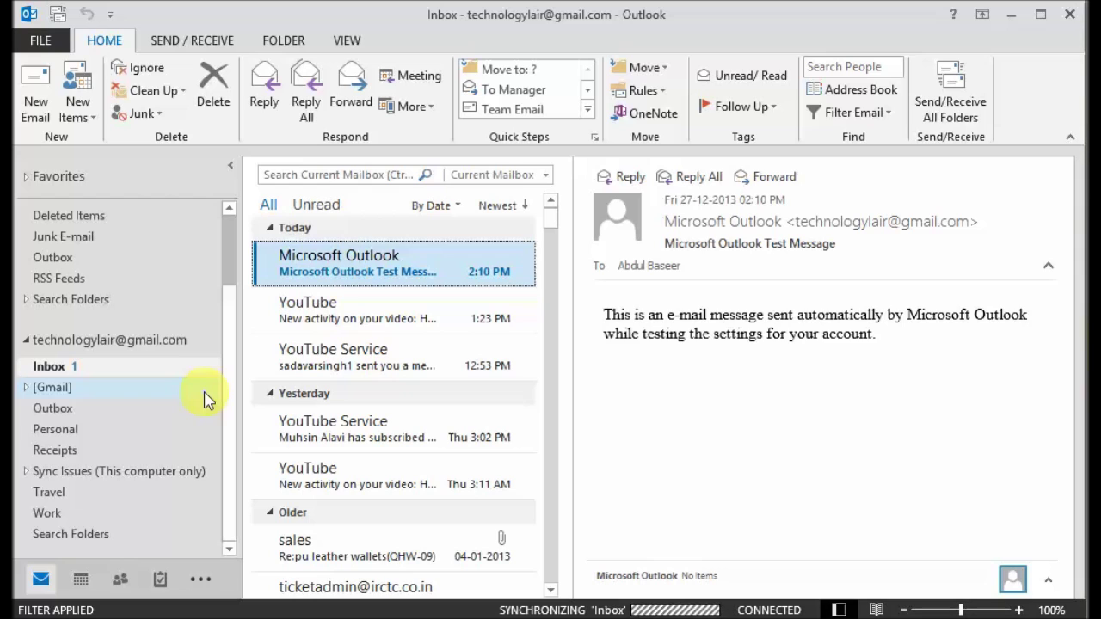
{"action": "left_click", "coordinate": [56, 41]}
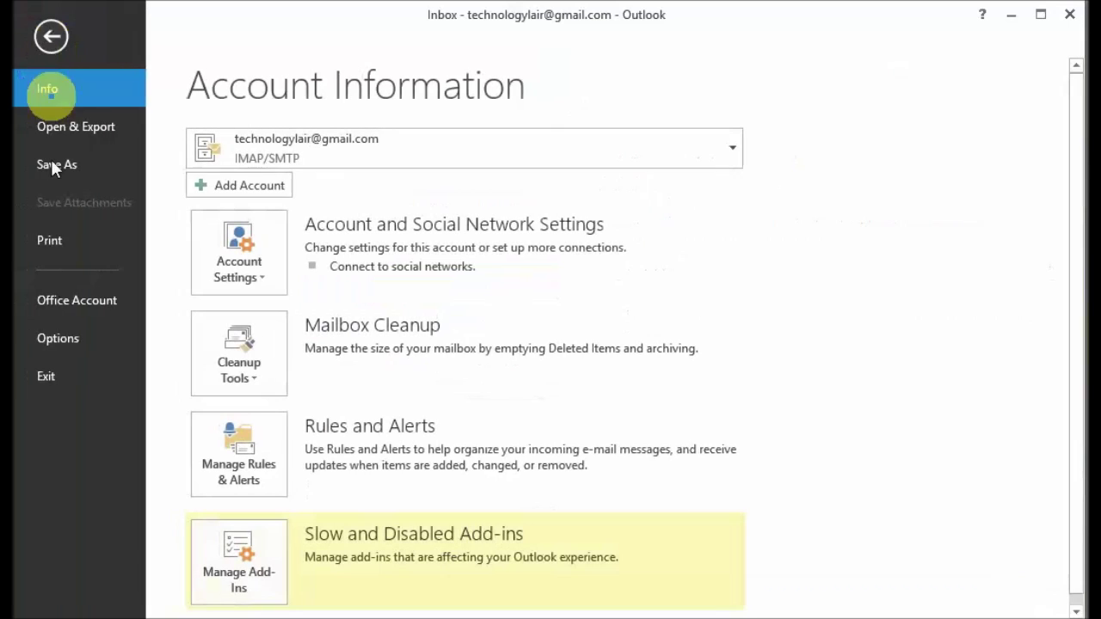
Step: Remove the Gmail IMAP account in Account Settings, confirming with Yes, and close the window
{"action": "left_click", "coordinate": [258, 285]}
{"action": "left_click", "coordinate": [295, 322]}
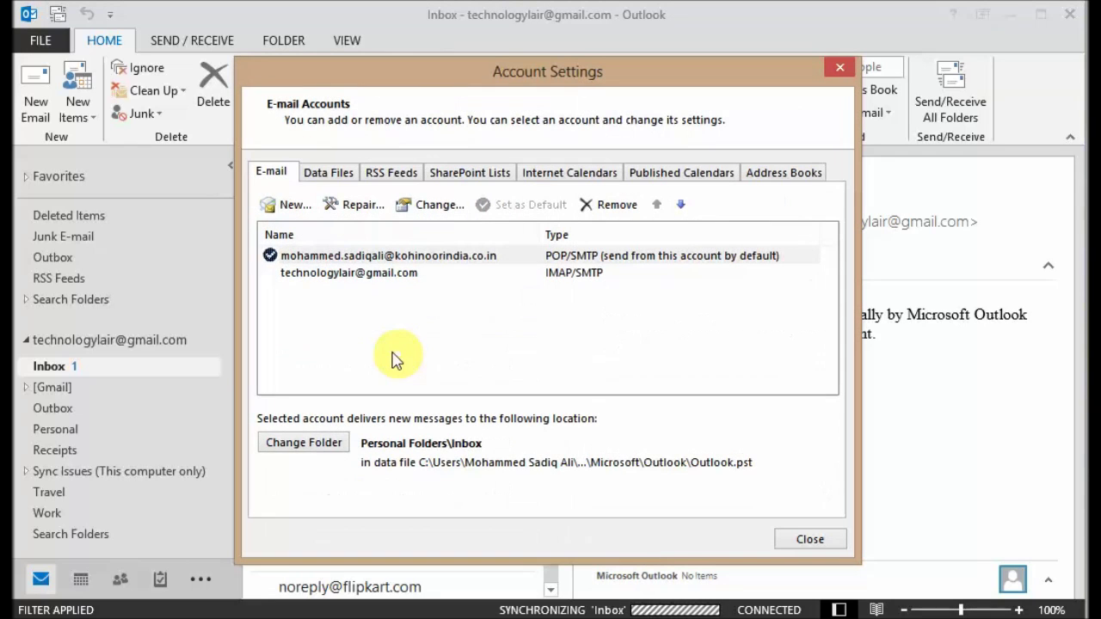
{"action": "left_click", "coordinate": [315, 272]}
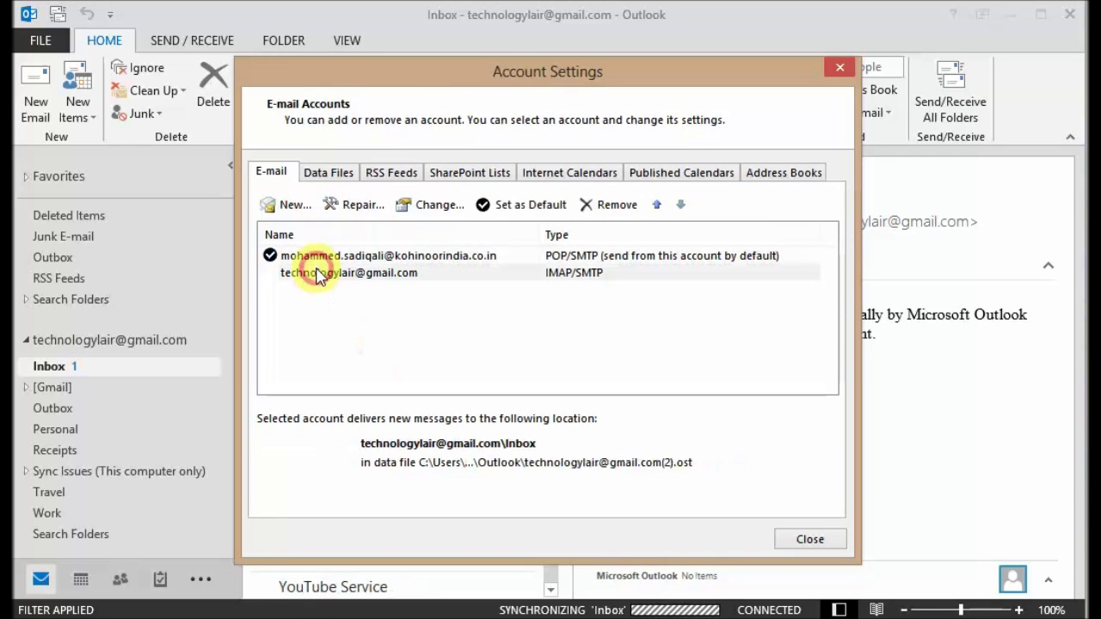
{"action": "left_click", "coordinate": [599, 213]}
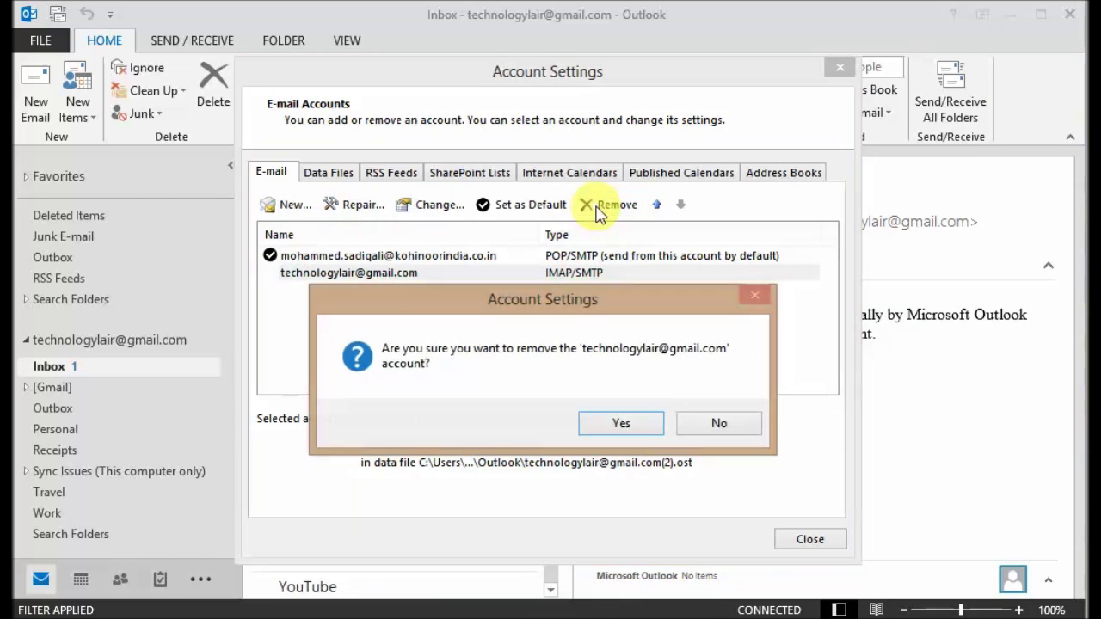
{"action": "left_click", "coordinate": [623, 430]}
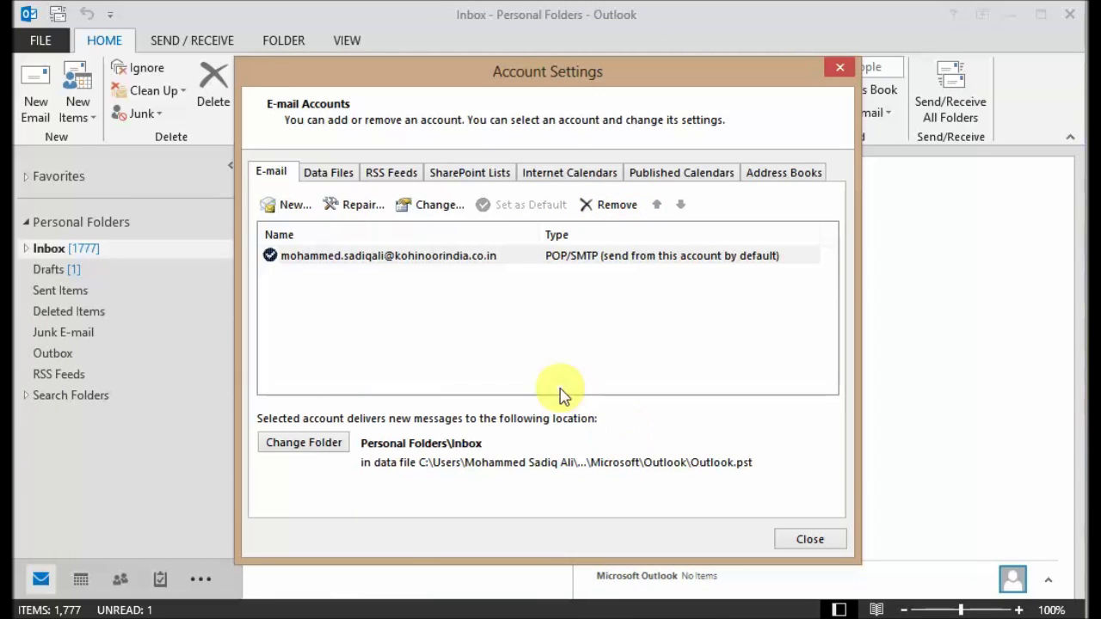
{"action": "left_click", "coordinate": [821, 540]}
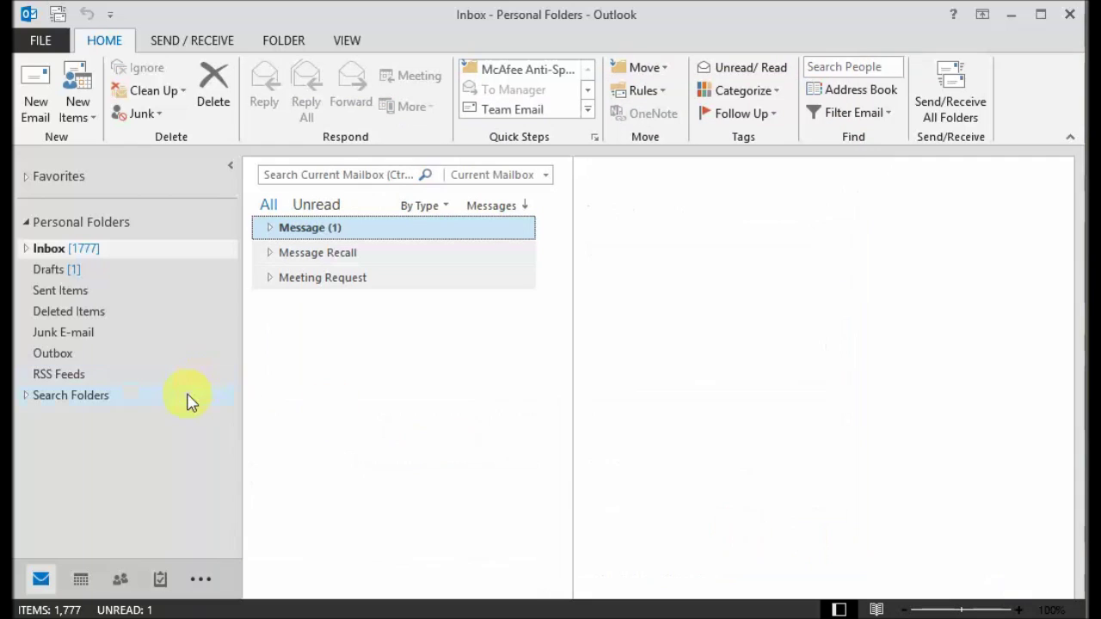
{"action": "left_click", "coordinate": [41, 40]}
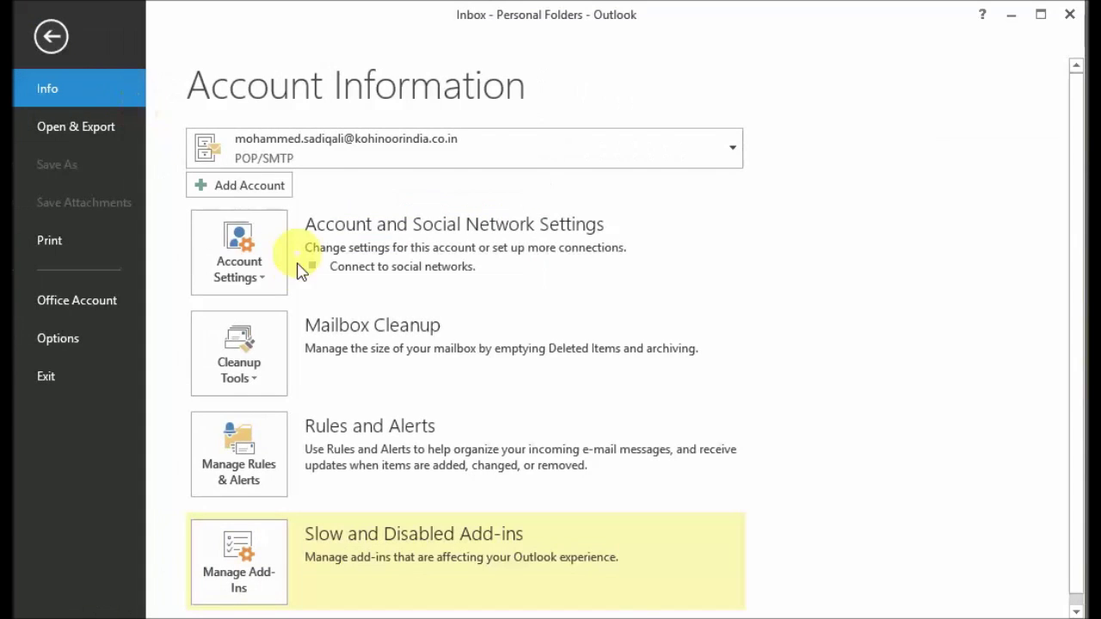
Step: Start a new account using manual setup with POP or IMAP as the service type
{"action": "left_click", "coordinate": [275, 267]}
{"action": "left_click", "coordinate": [283, 315]}
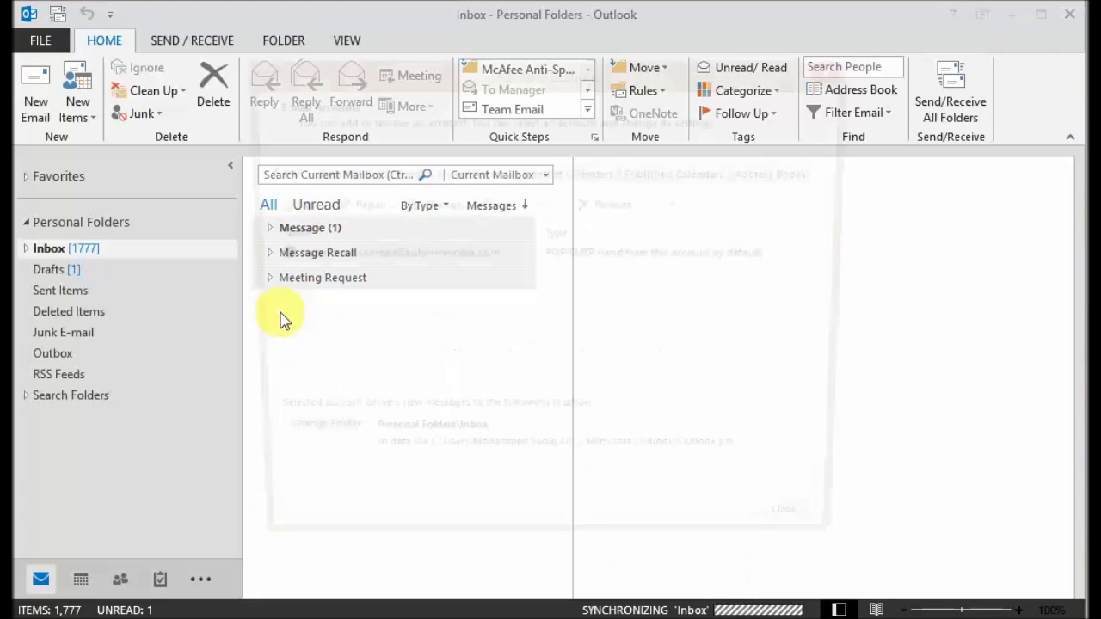
{"action": "left_click", "coordinate": [287, 206]}
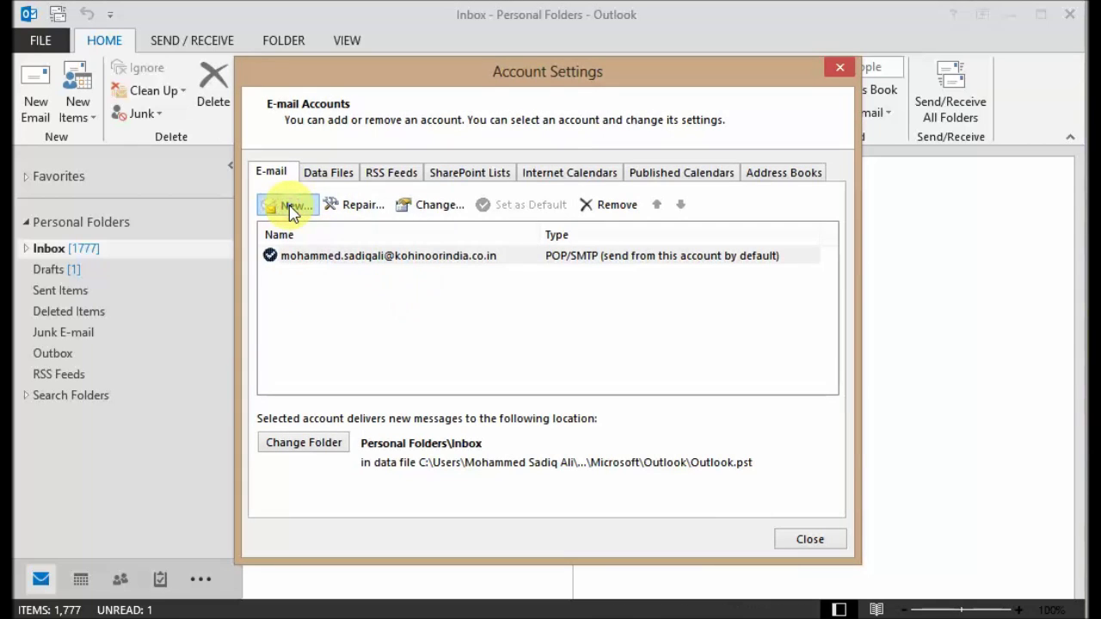
{"action": "left_click_drag", "start_coordinate": [482, 227], "coordinate": [405, 49]}
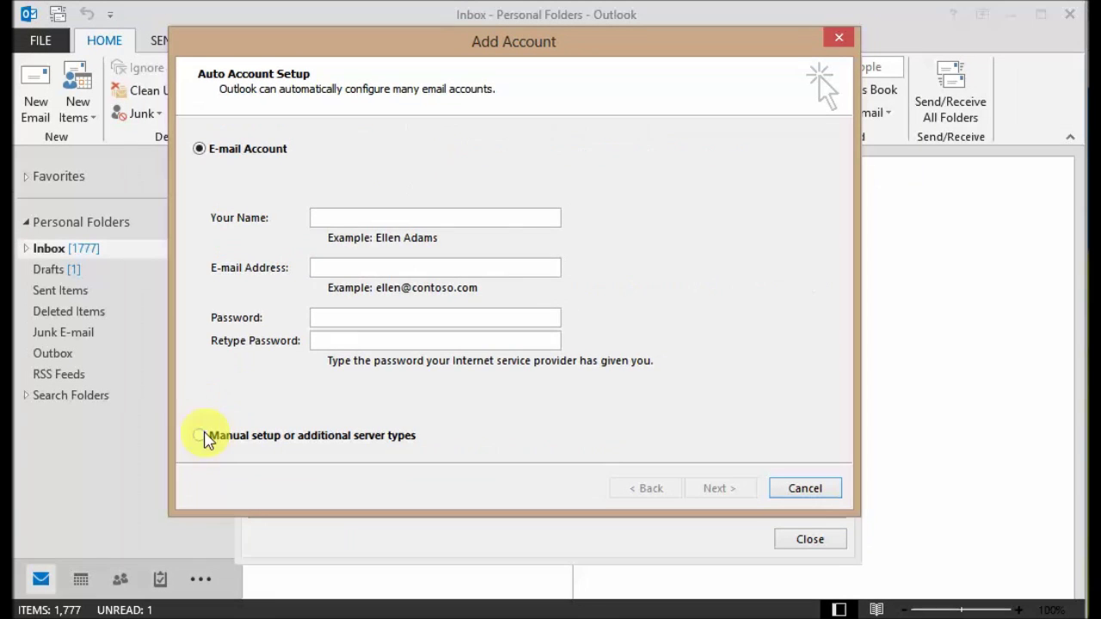
{"action": "left_click", "coordinate": [199, 436]}
{"action": "left_click", "coordinate": [719, 490]}
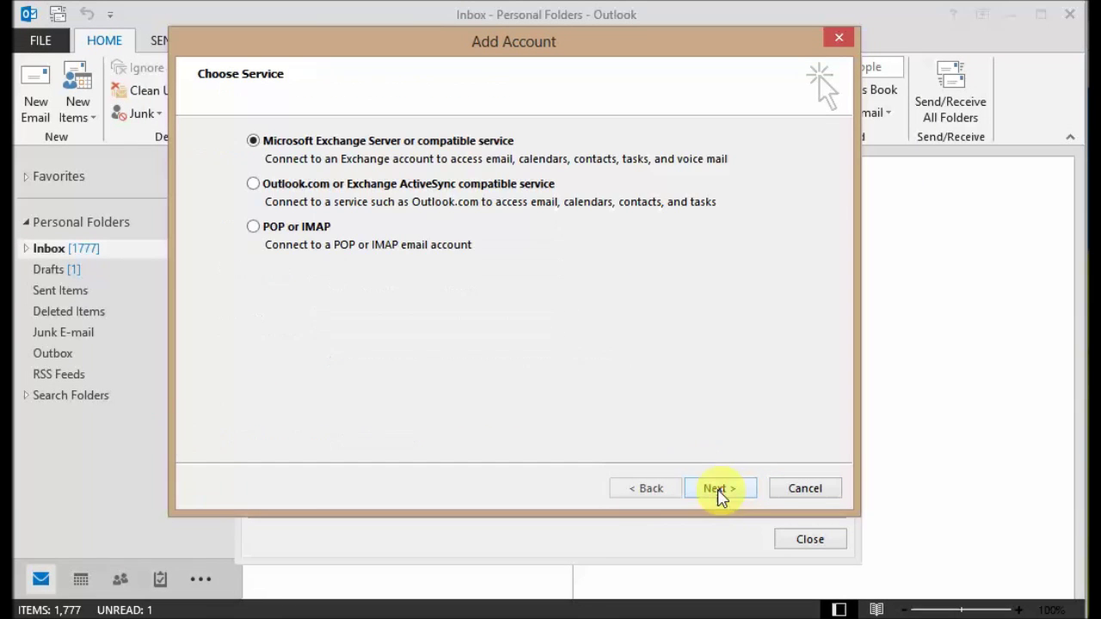
{"action": "left_click", "coordinate": [255, 228]}
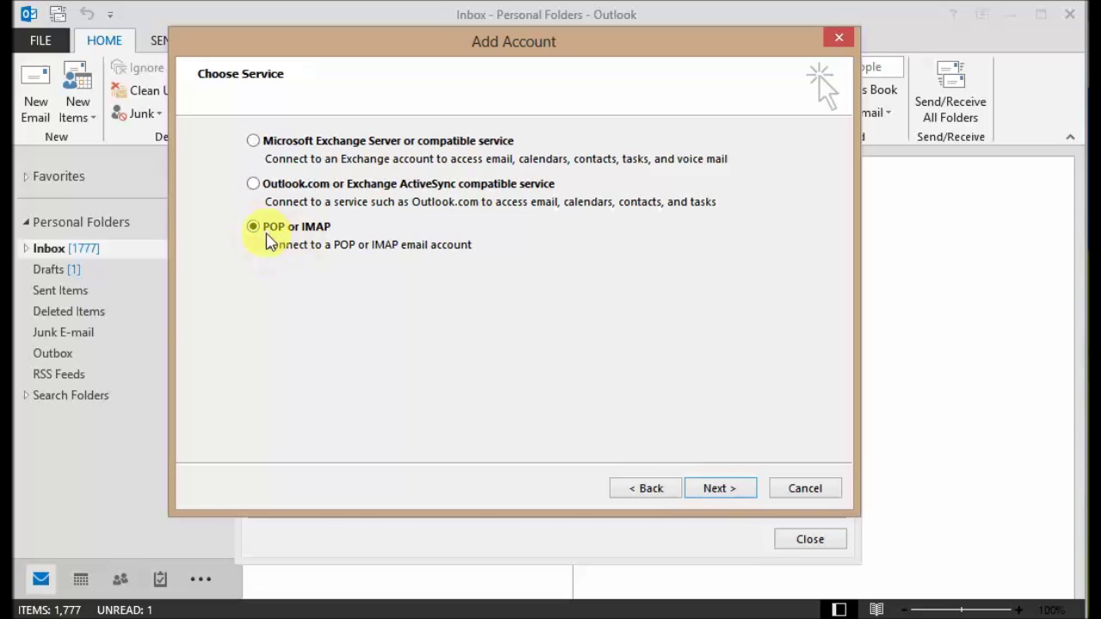
{"action": "left_click", "coordinate": [717, 488]}
{"action": "left_click", "coordinate": [443, 166]}
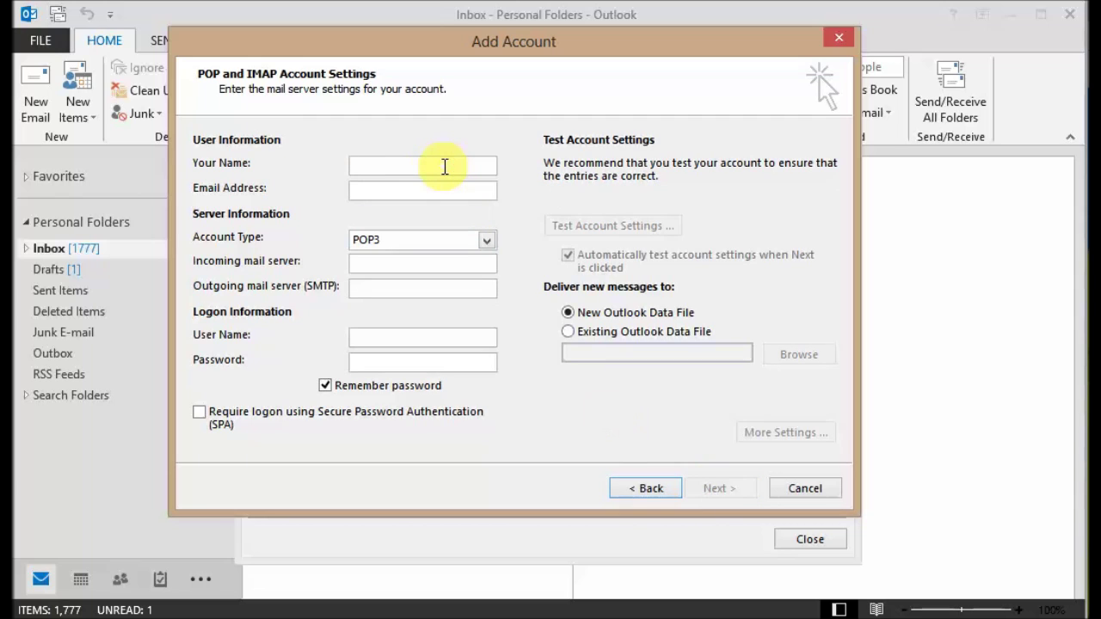
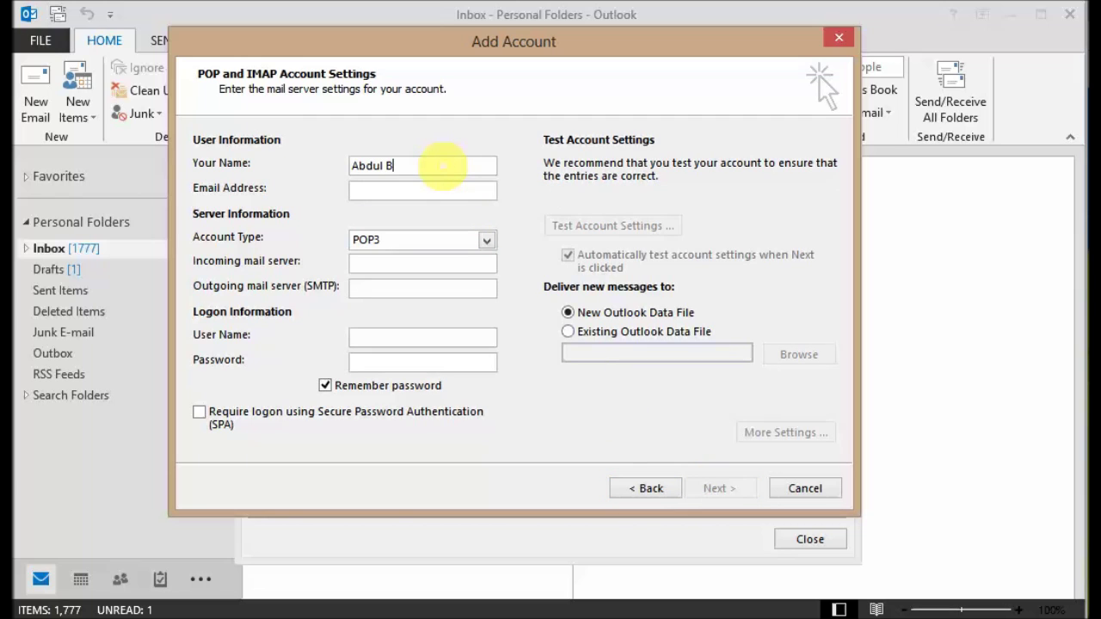
Step: Enter the user's name and Gmail address in the User Information fields
{"action": "key", "text": "Tab"}
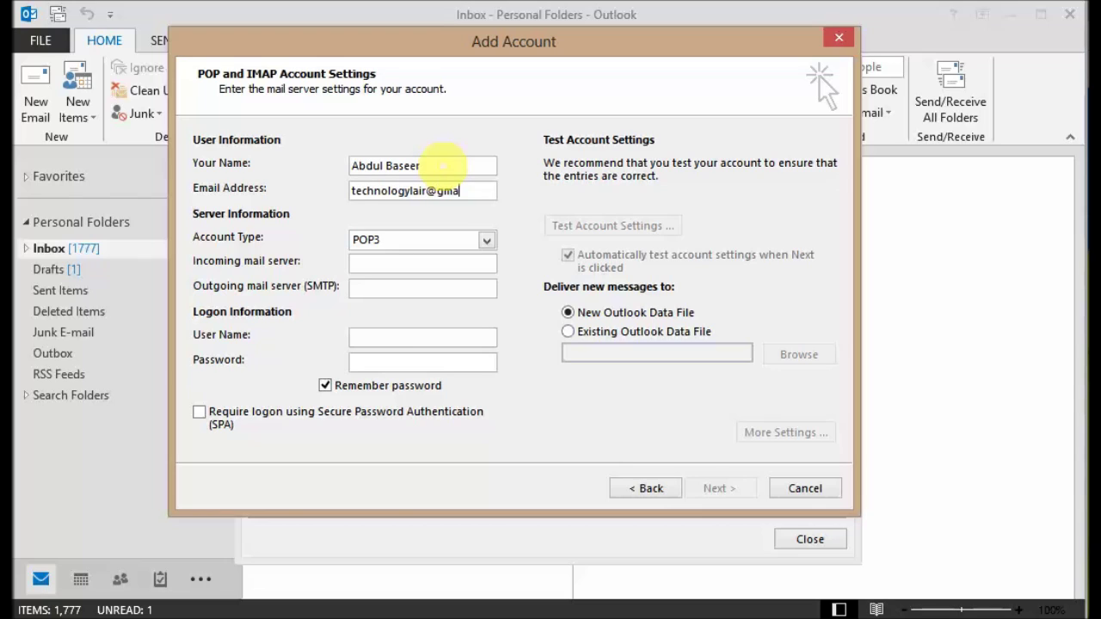
{"action": "key", "text": "Tab"}
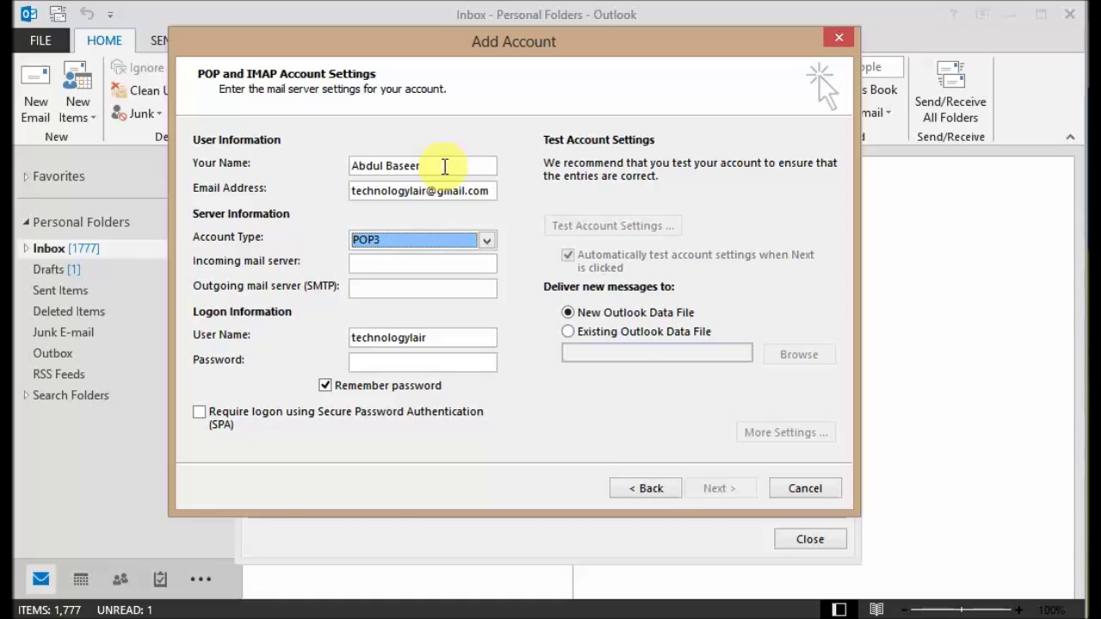
Step: Set servers pop.gmail.com and smtp.gmail.com, use the full Gmail address as user name, and enter the password
{"action": "left_click", "coordinate": [407, 262]}
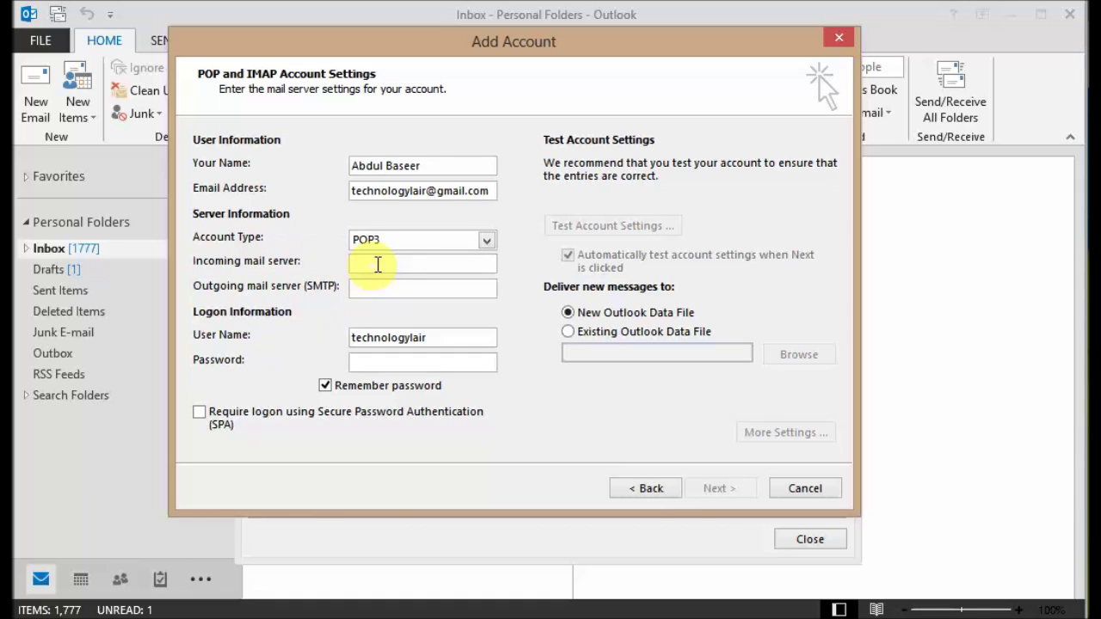
{"action": "type", "text": "pop.gmail.com"}
{"action": "left_click", "coordinate": [408, 286]}
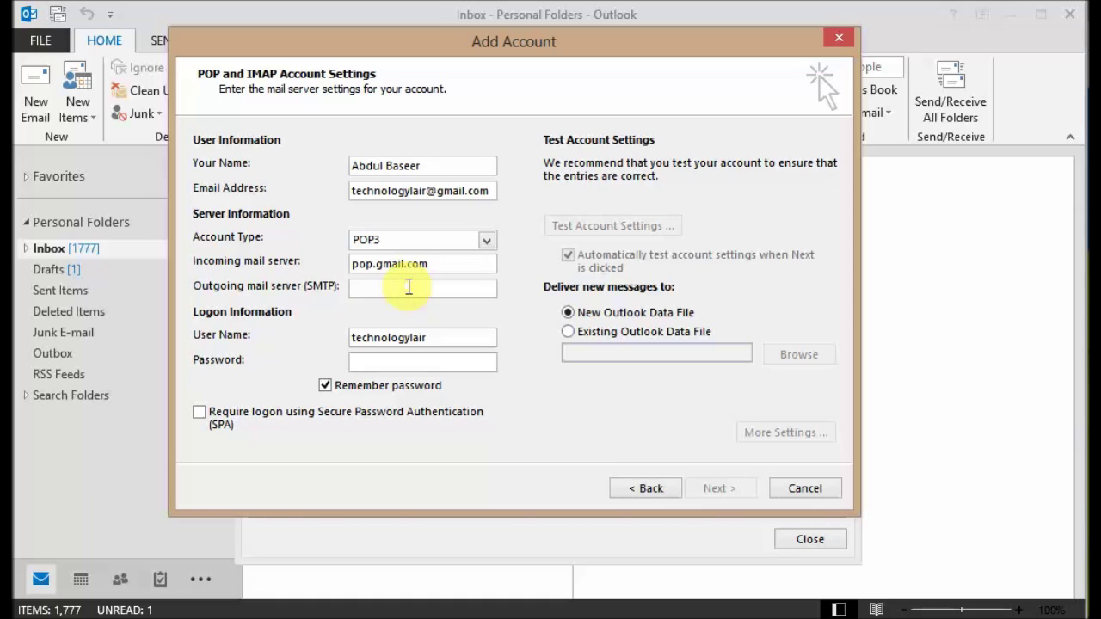
{"action": "type", "text": "smtp.gmail.com"}
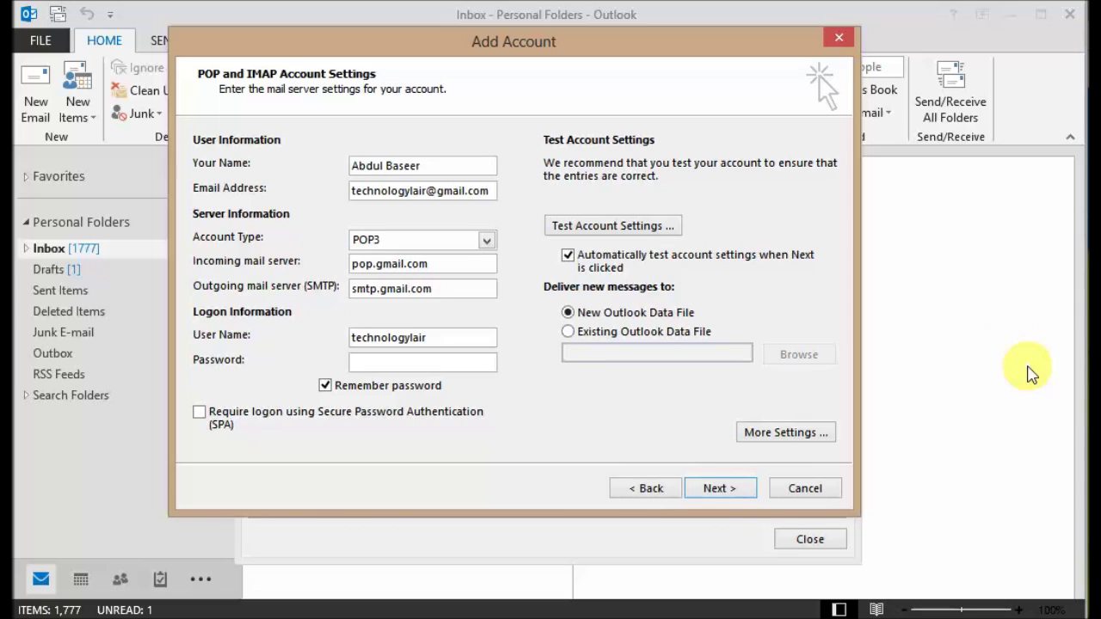
{"action": "left_click", "coordinate": [483, 341]}
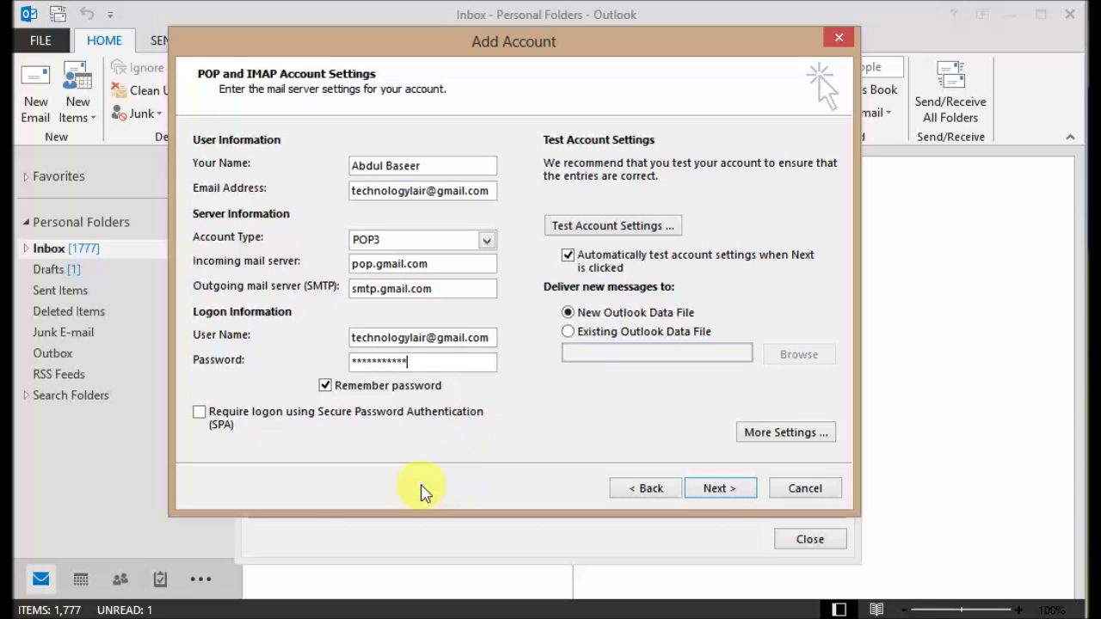
{"action": "left_click", "coordinate": [369, 361]}
{"action": "left_click", "coordinate": [759, 438]}
Step: Require SMTP authentication on the Outgoing Server tab, then select the POP3 port 110 under Advanced
{"action": "left_click_drag", "start_coordinate": [456, 162], "coordinate": [522, 98]}
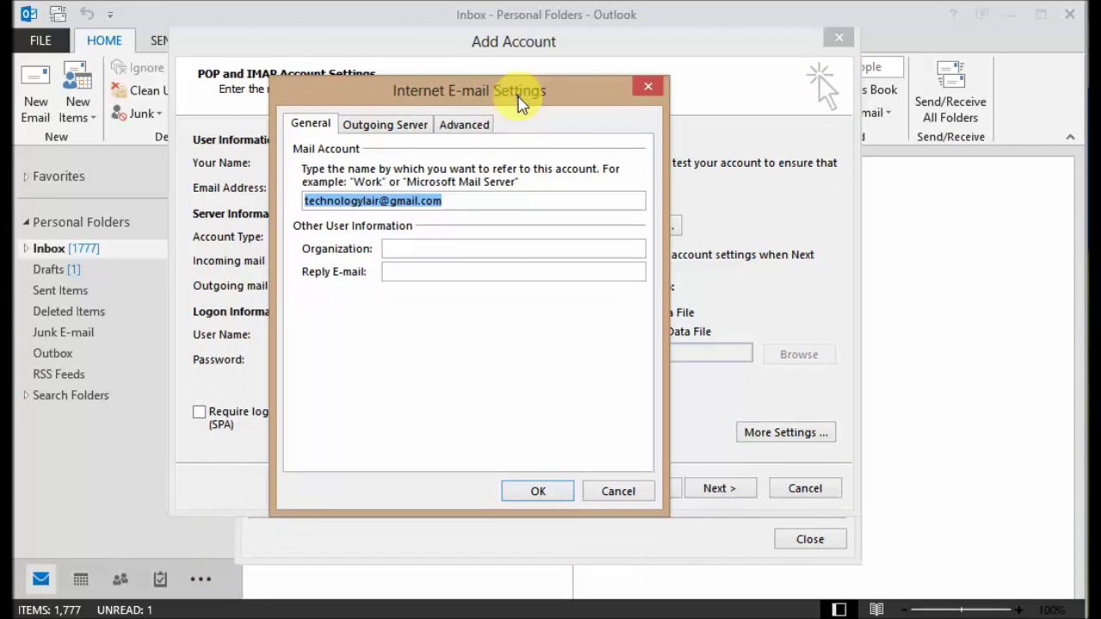
{"action": "left_click", "coordinate": [413, 125]}
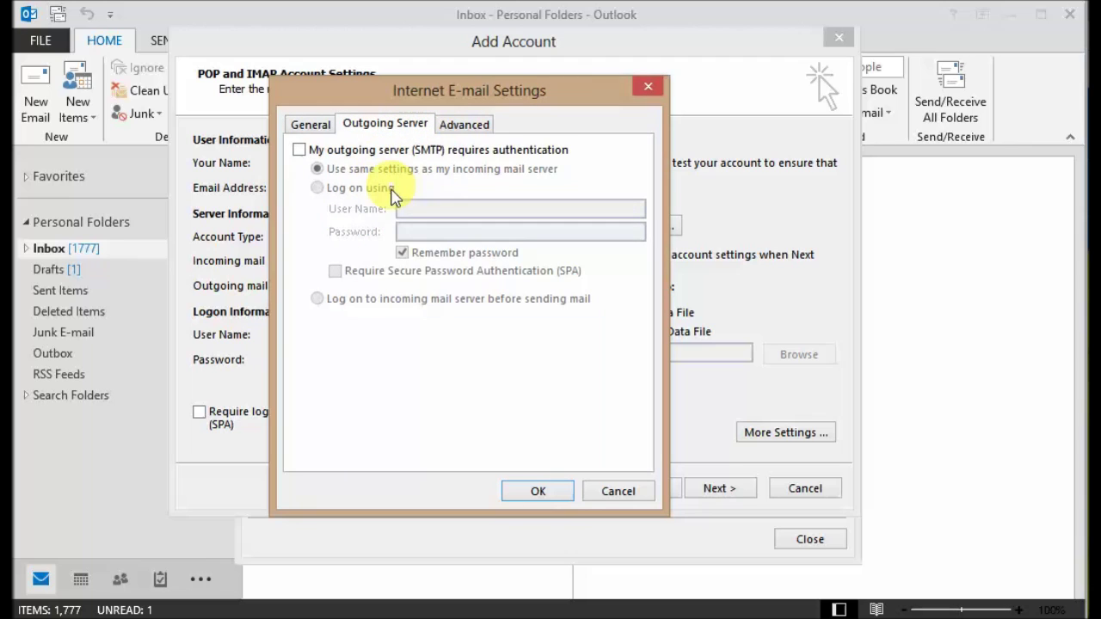
{"action": "left_click", "coordinate": [299, 150]}
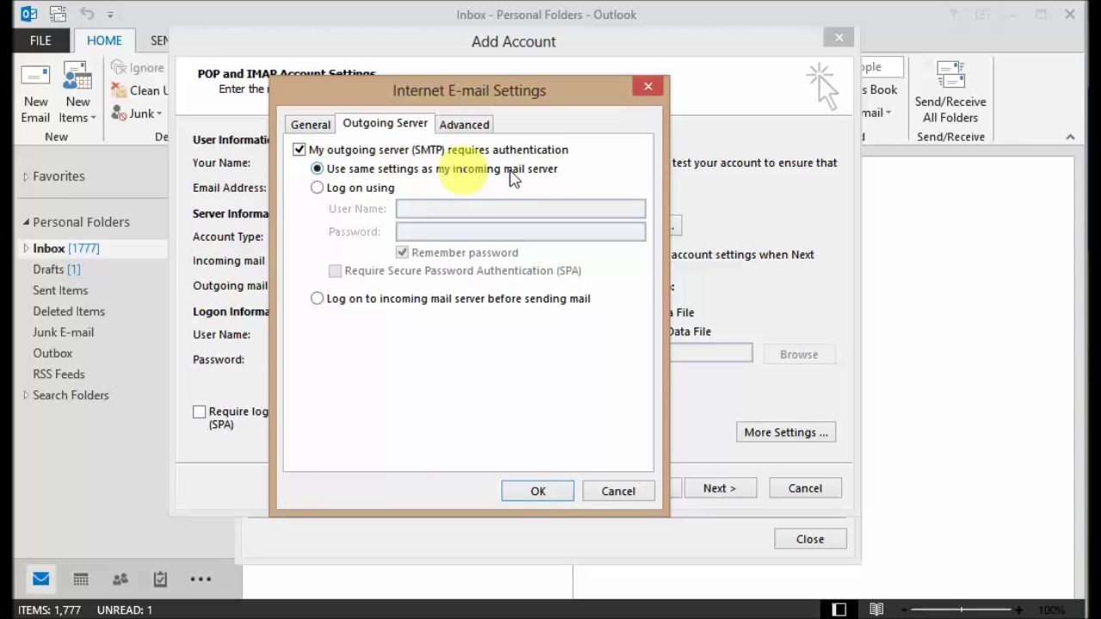
{"action": "left_click", "coordinate": [464, 124]}
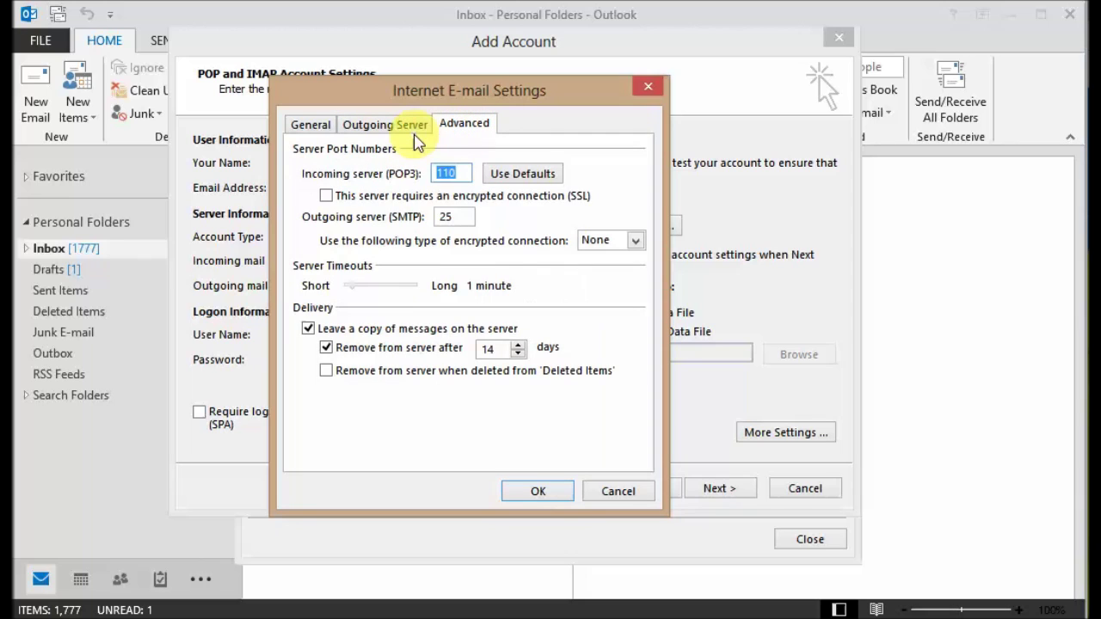
{"action": "double_click", "coordinate": [447, 173]}
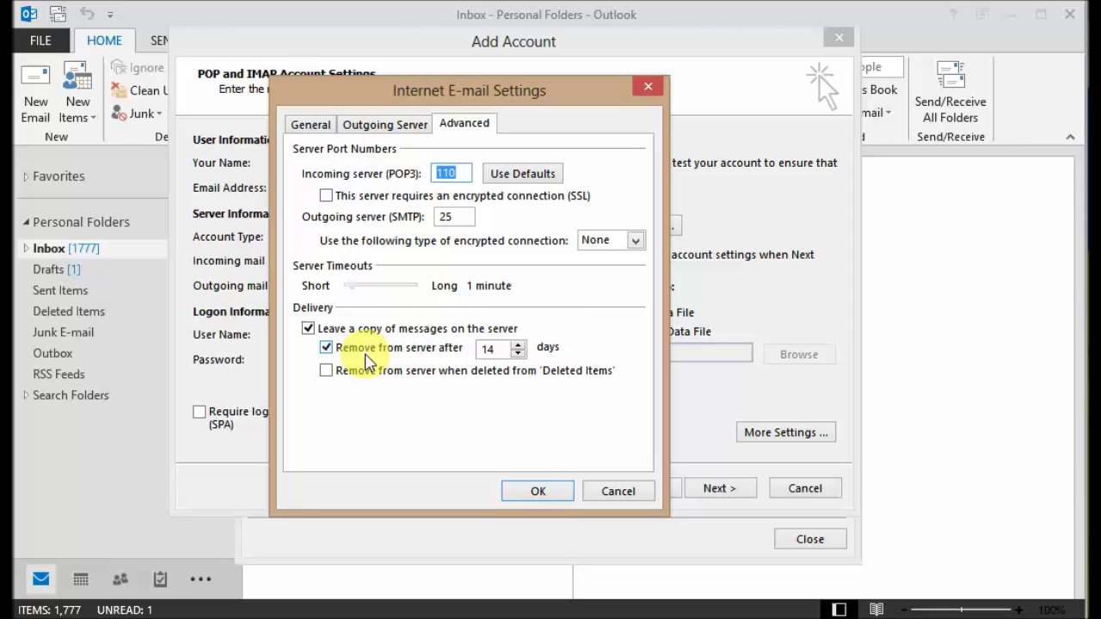
{"action": "key", "text": "alt+Tab"}
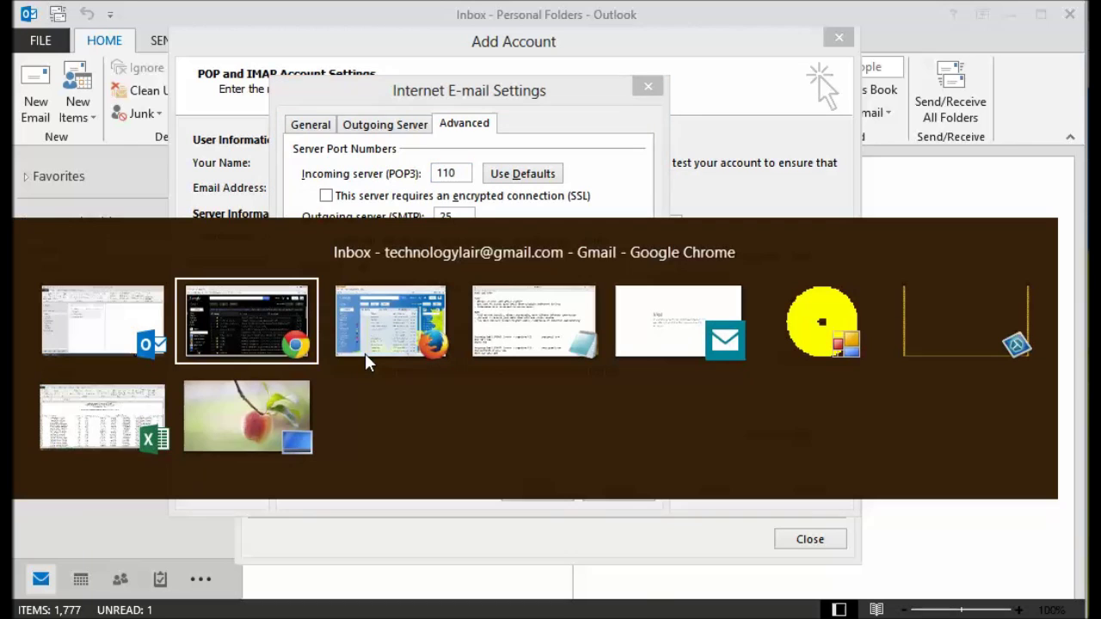
Step: Set the incoming POP3 server port to 995, taken from the Gmail notes, with SSL required
{"action": "key", "text": "alt+Tab"}
{"action": "key", "text": "alt+Tab"}
{"action": "double_click", "coordinate": [103, 498]}
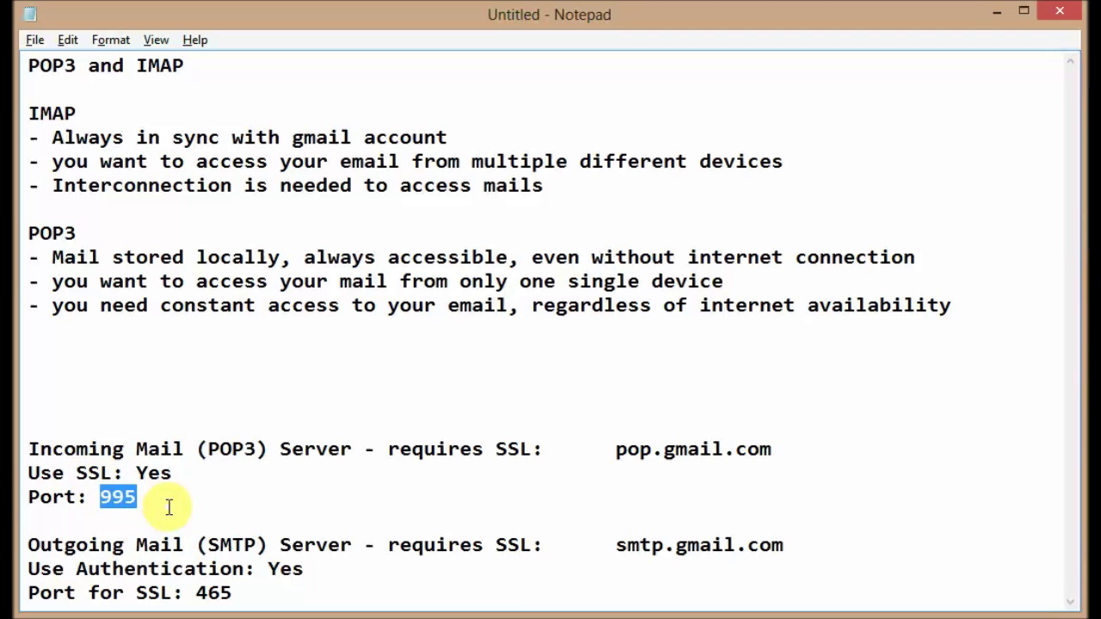
{"action": "key", "text": "alt+Tab"}
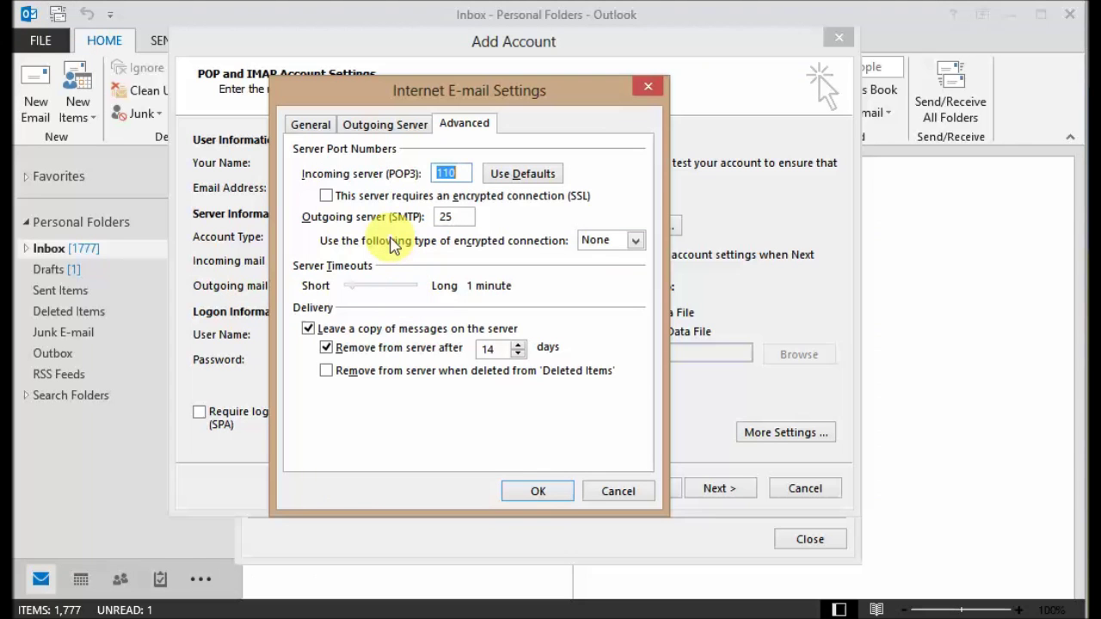
{"action": "type", "text": "995"}
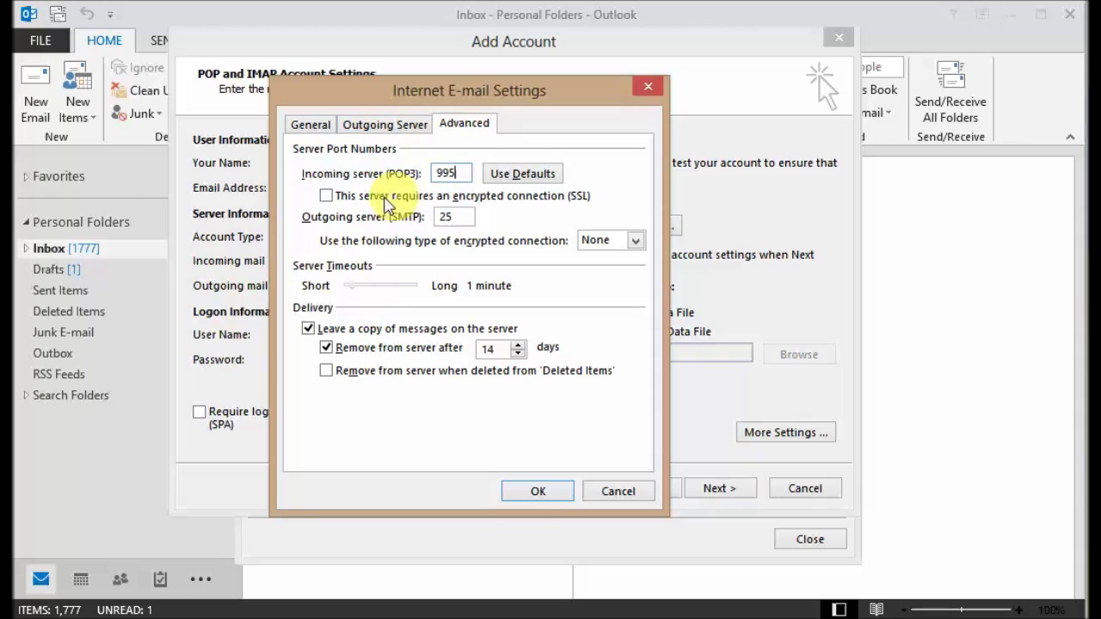
{"action": "left_click", "coordinate": [331, 196]}
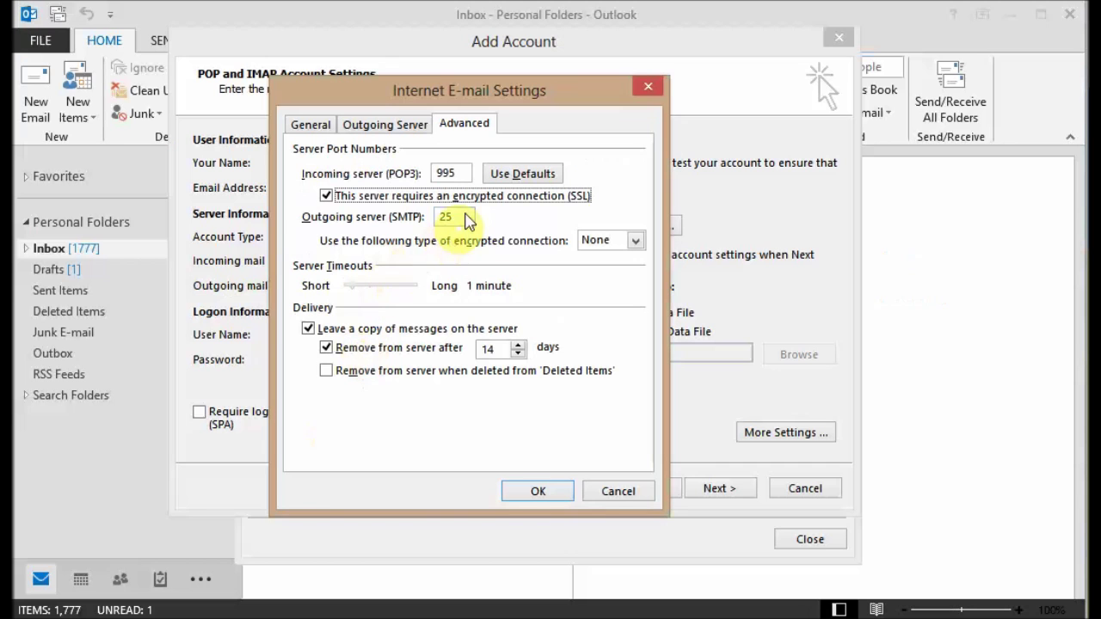
Step: Set the outgoing SMTP port to 465 with SSL encryption and a 6-minute server timeout
{"action": "double_click", "coordinate": [462, 216]}
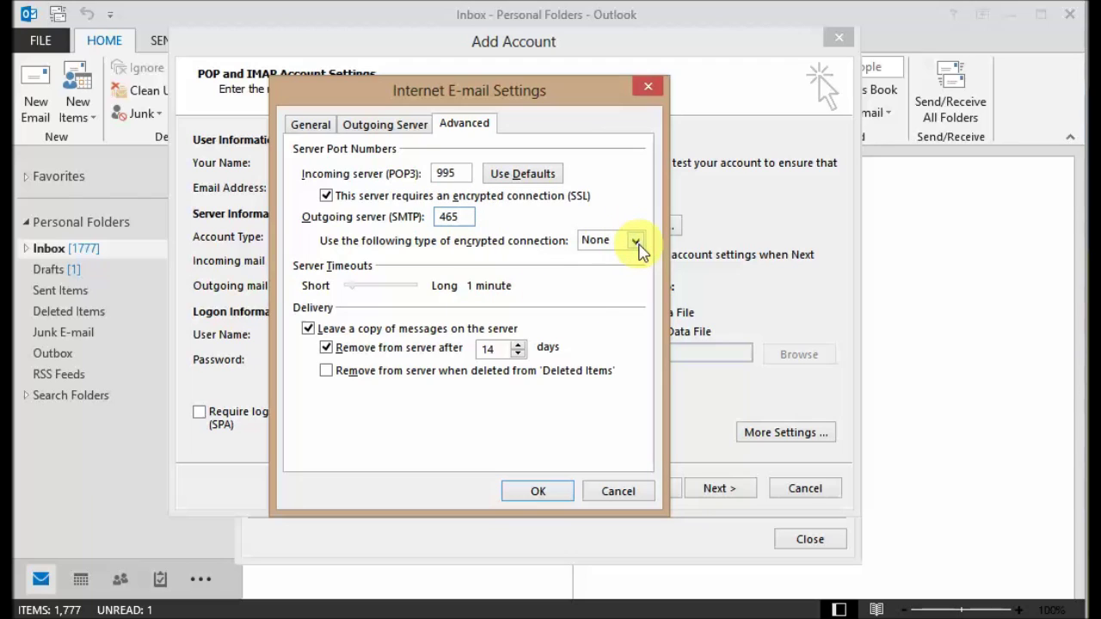
{"action": "left_click", "coordinate": [638, 242]}
{"action": "left_click", "coordinate": [630, 272]}
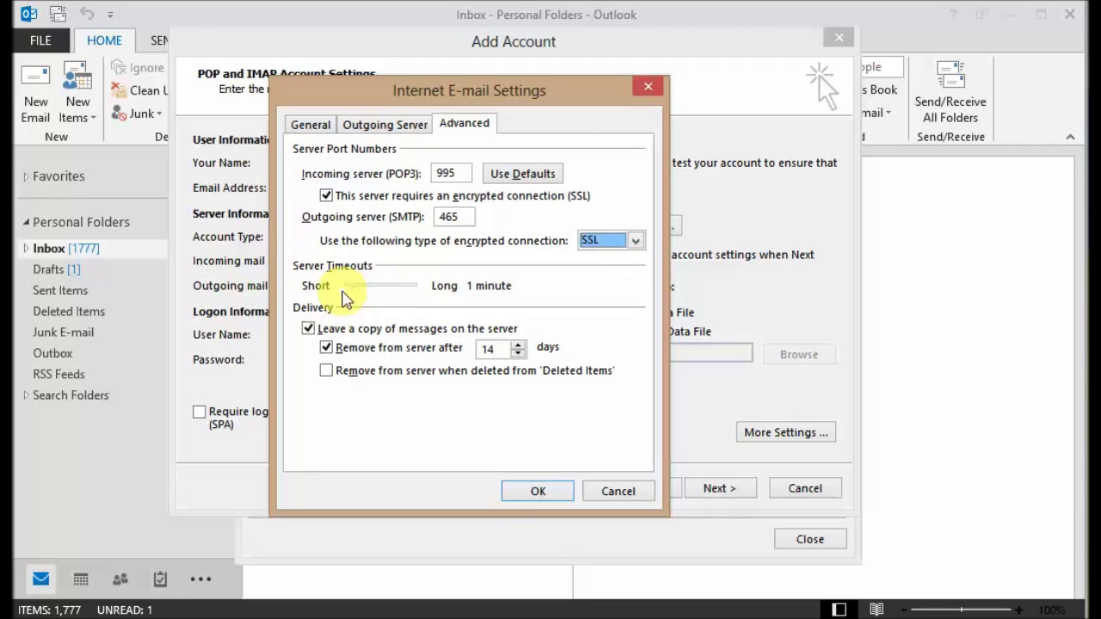
{"action": "left_click_drag", "start_coordinate": [351, 289], "coordinate": [379, 289]}
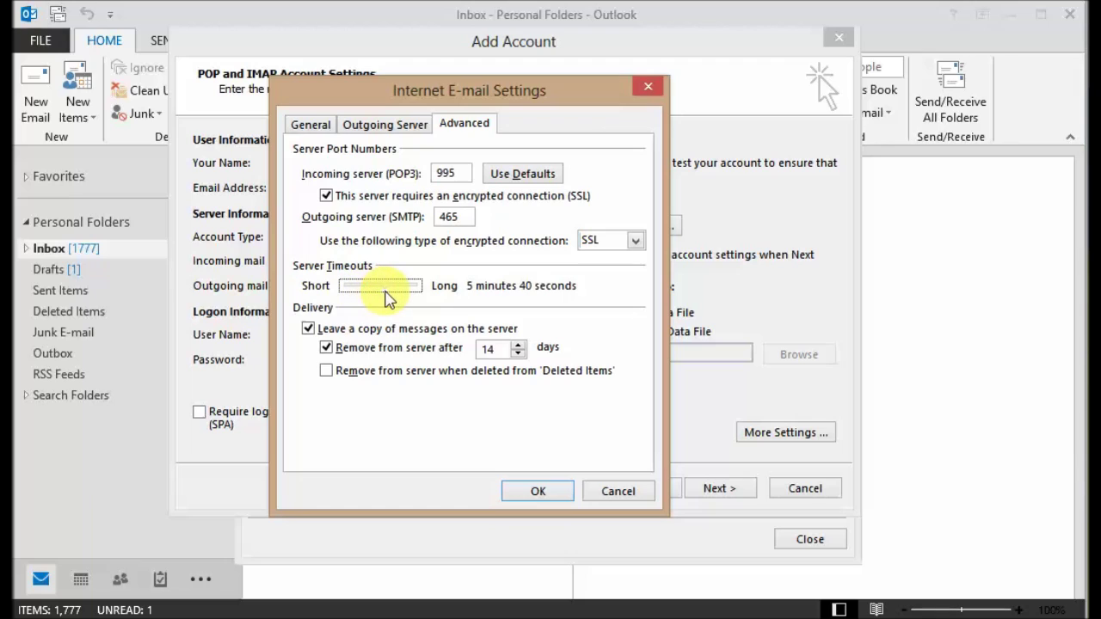
{"action": "left_click_drag", "start_coordinate": [379, 297], "coordinate": [390, 307]}
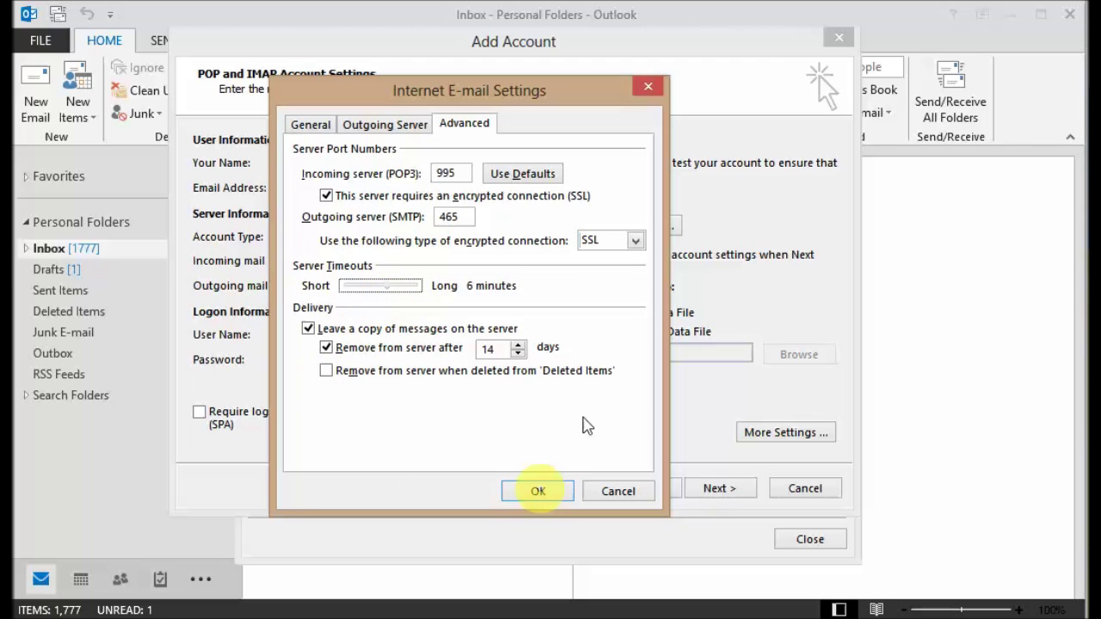
{"action": "left_click", "coordinate": [539, 491]}
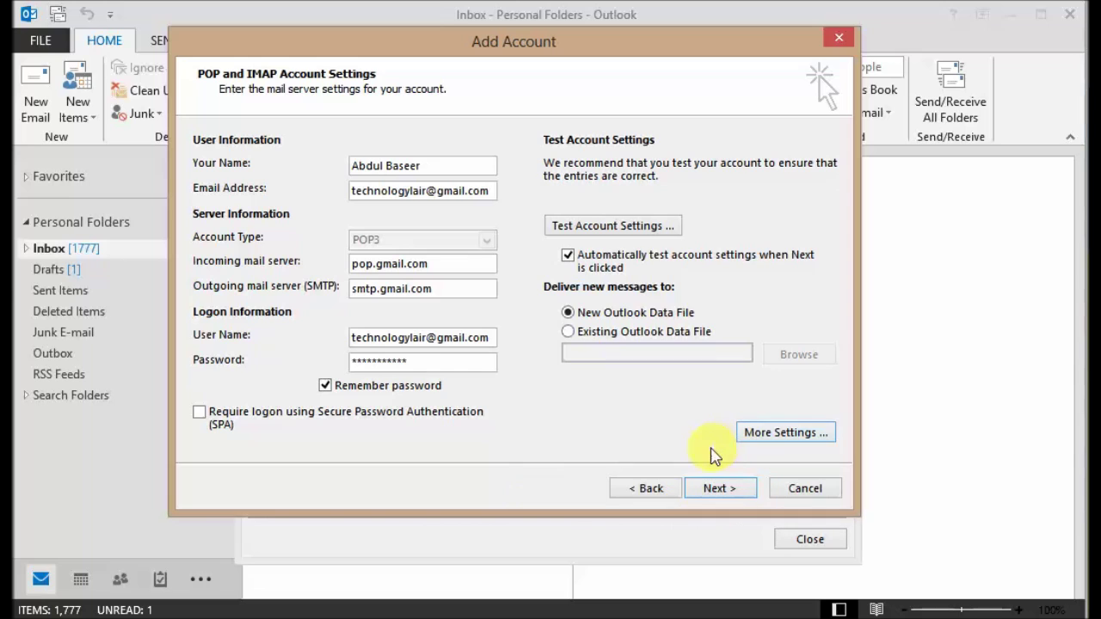
Step: Run the Gmail POP3 account test and close the results once both tasks pass
{"action": "left_click", "coordinate": [716, 489]}
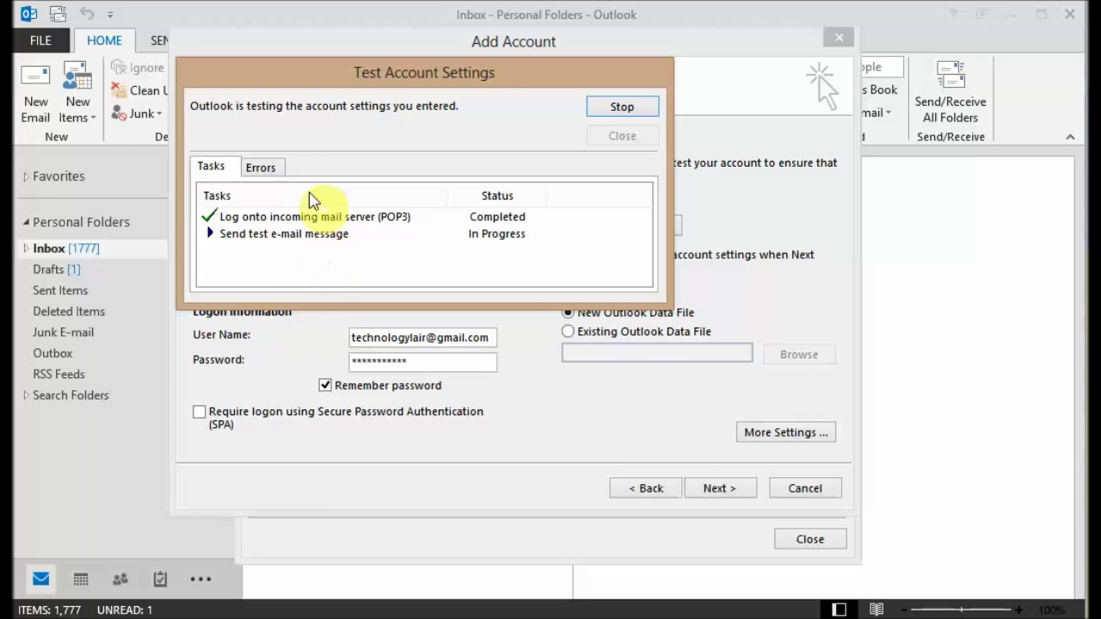
{"action": "left_click_drag", "start_coordinate": [325, 92], "coordinate": [410, 117]}
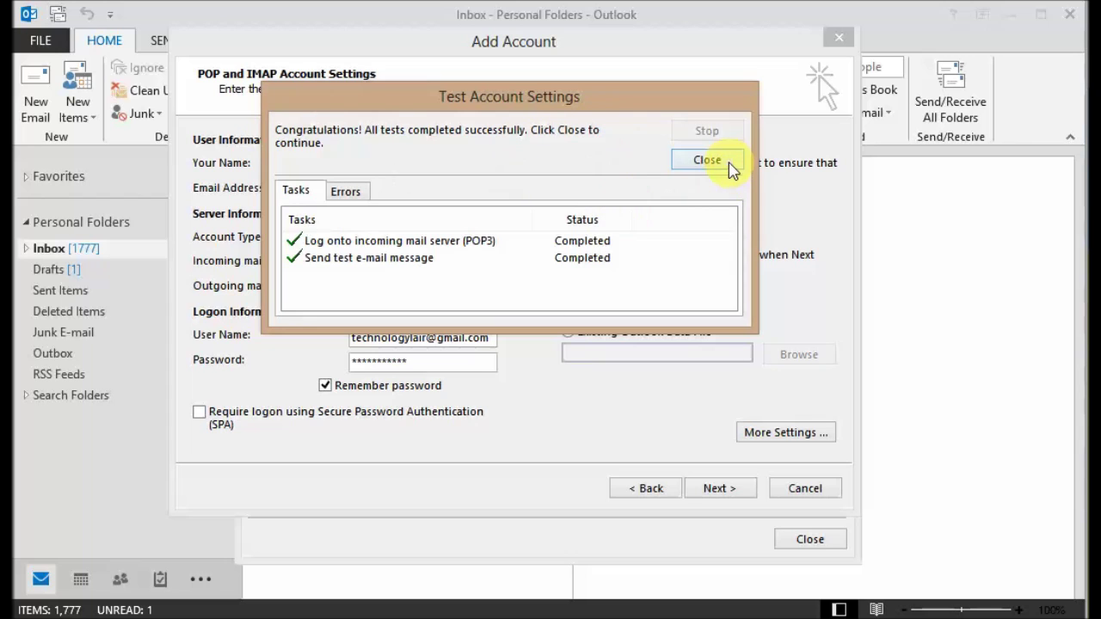
{"action": "left_click", "coordinate": [707, 160]}
Step: Finish adding the account, close Account Settings, and expand the Gmail POP account's folders (Inbox, Sent Items, Outbox)
{"action": "left_click", "coordinate": [729, 488]}
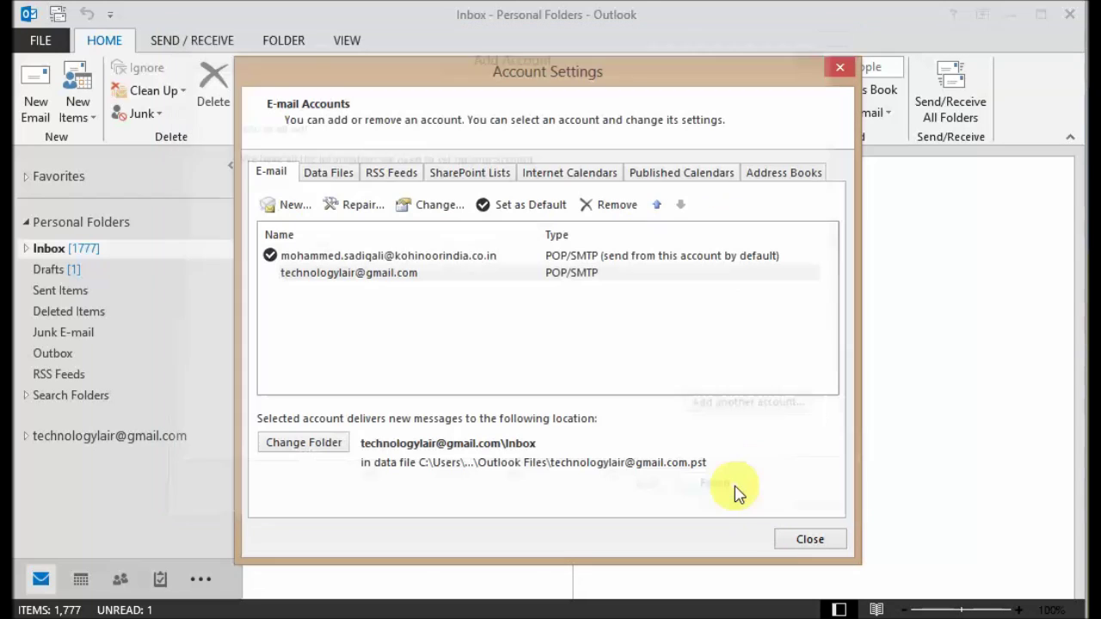
{"action": "left_click", "coordinate": [809, 540]}
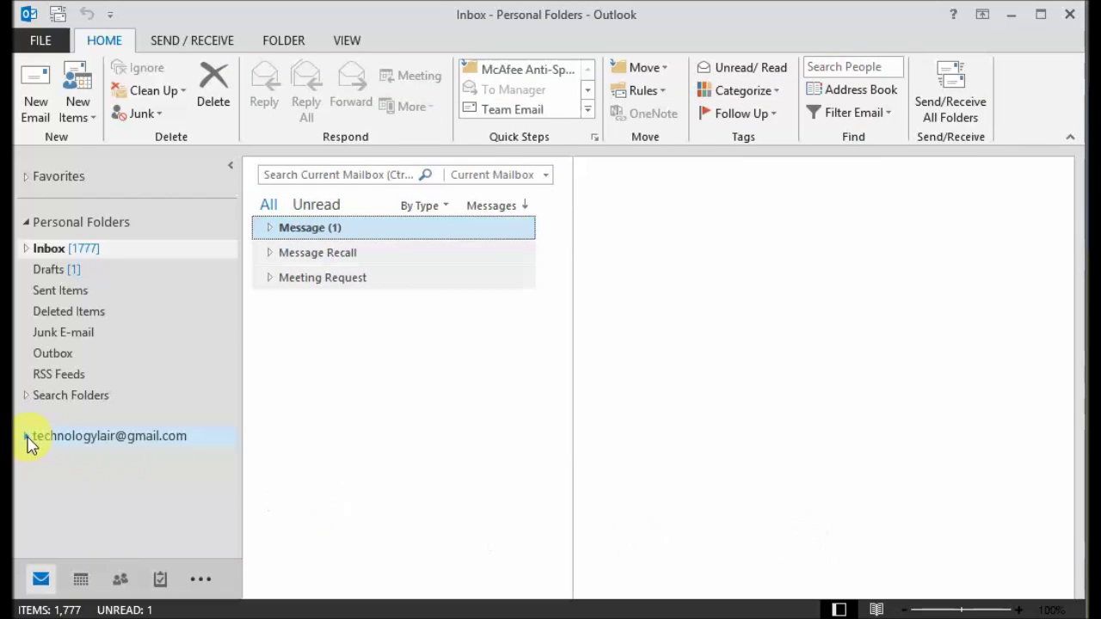
{"action": "left_click", "coordinate": [27, 435]}
{"action": "scroll", "coordinate": [222, 428], "scroll_direction": "down", "scroll_amount": 1}
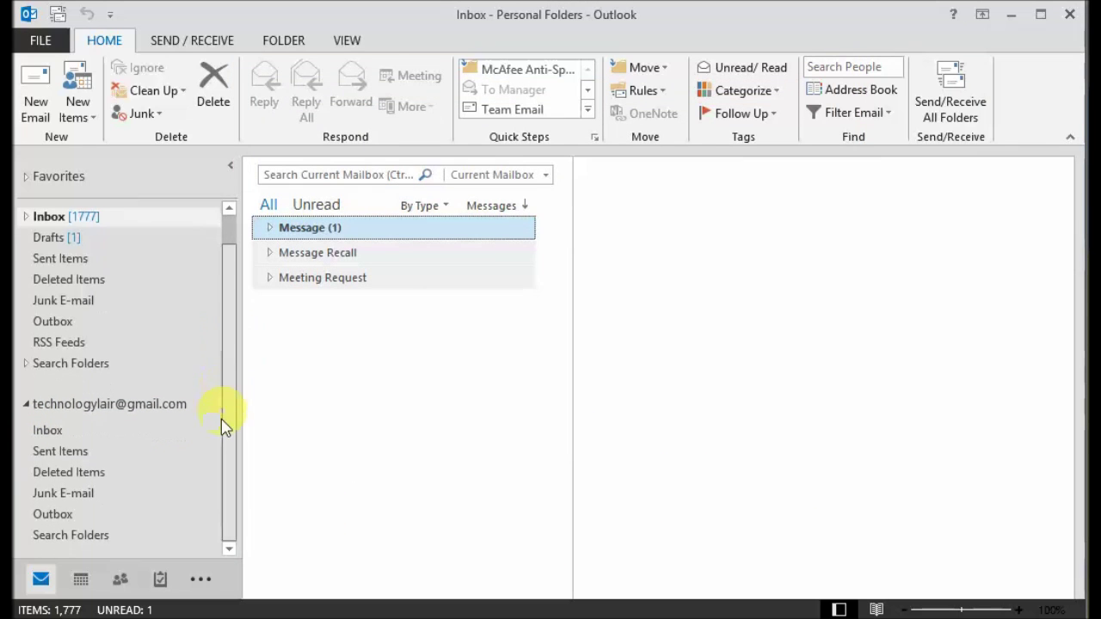